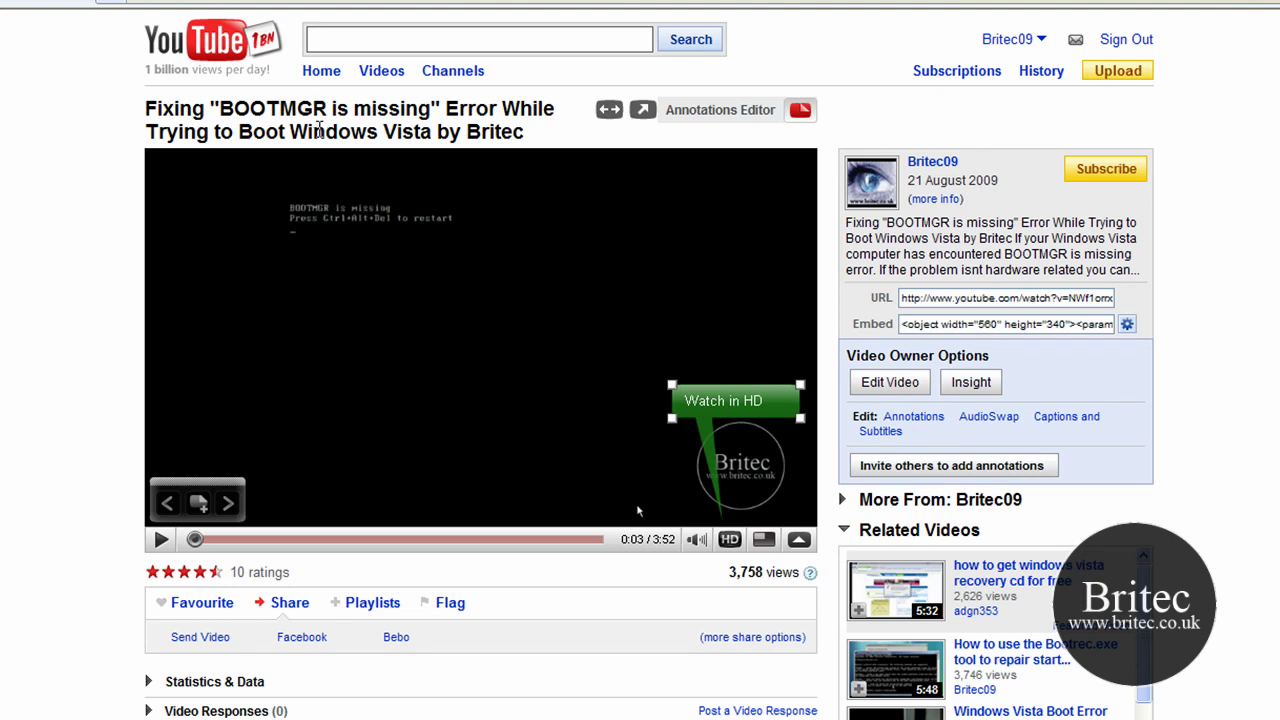
Highlight the viewer comment saying 'mines say its compressed' in the YouTube comments
scroll(637, 511, "down", 3)
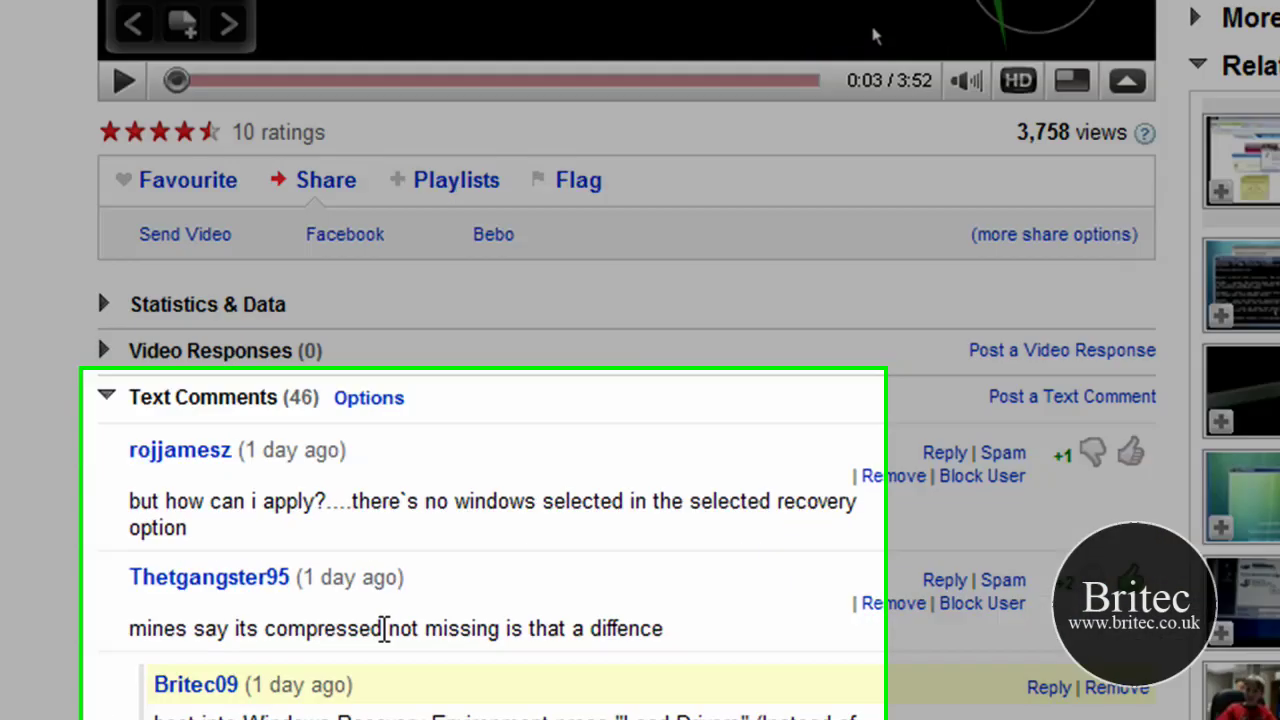
left_click_drag(386, 629, 71, 403)
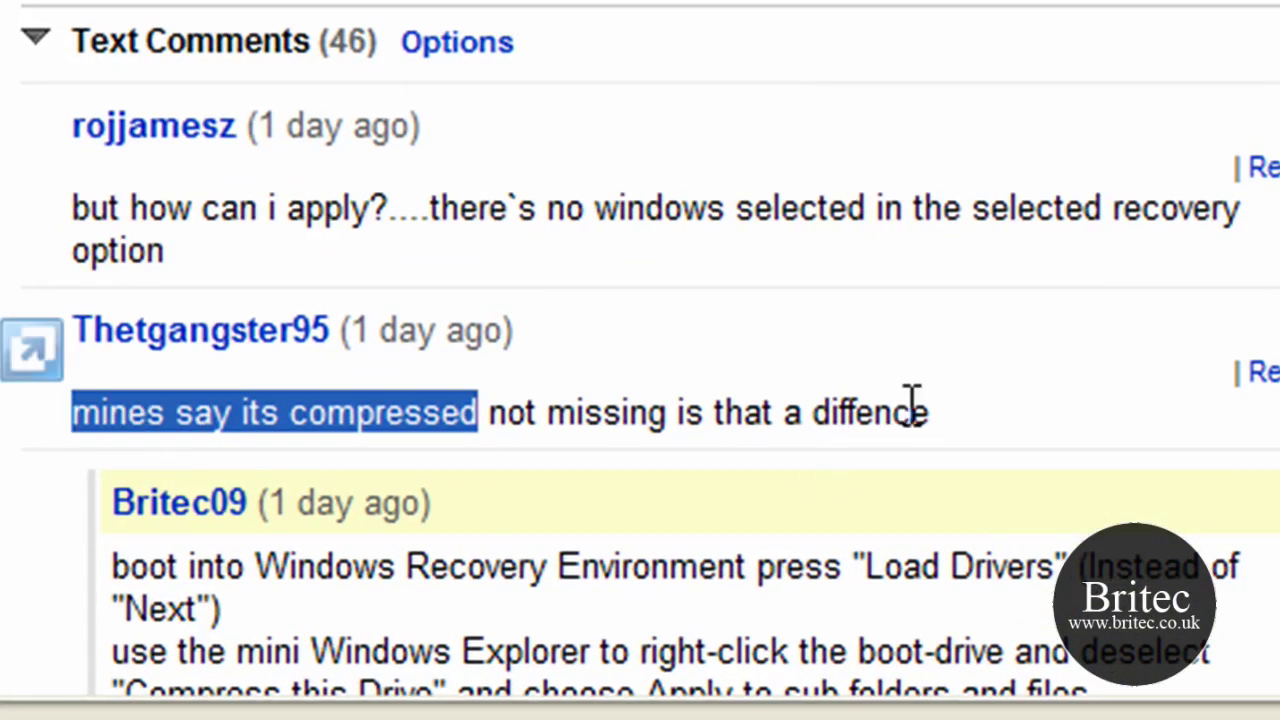
left_click_drag(968, 414, 575, 412)
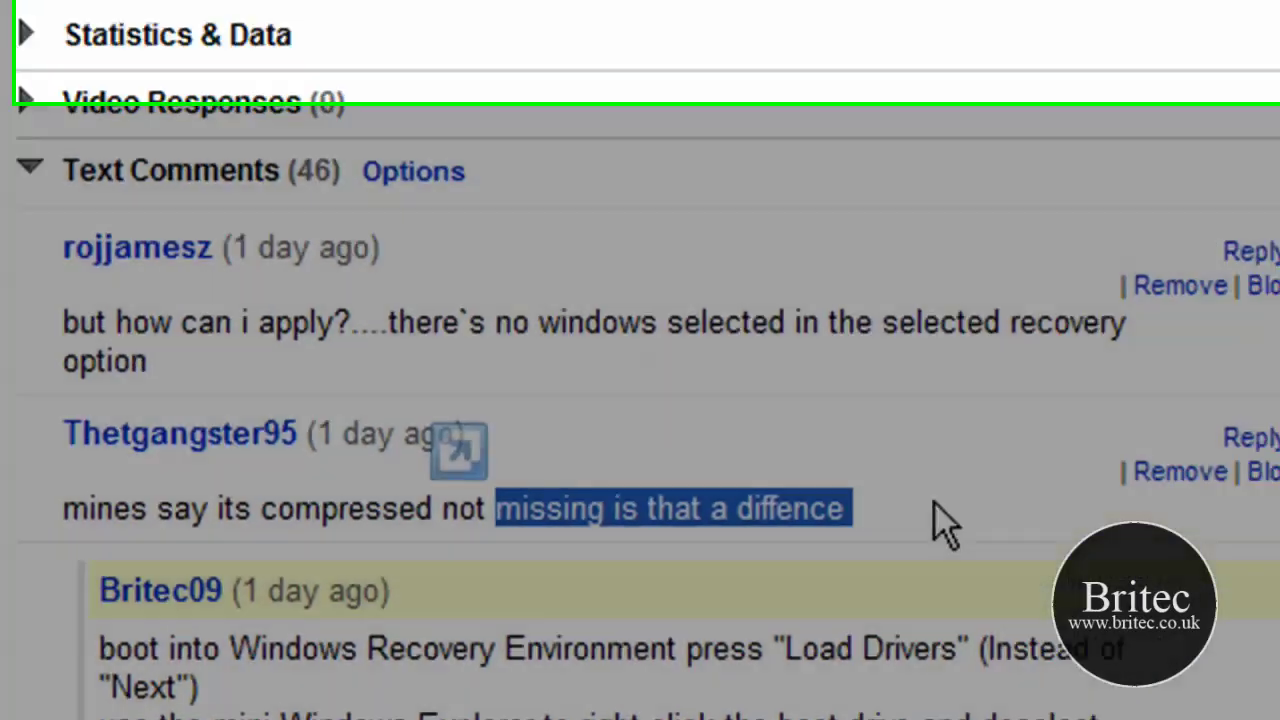
scroll(1040, 432, "up", 5)
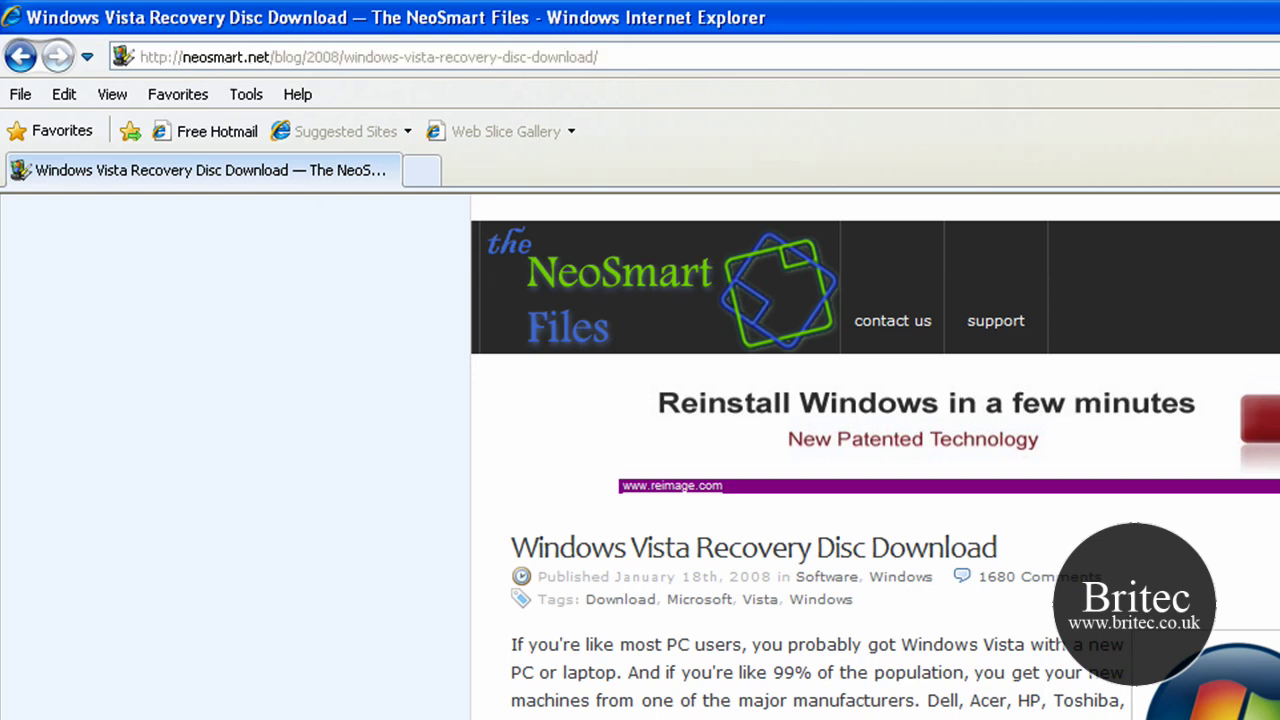
Scroll through the NeoSmart Vista recovery disc page to look over its download links
scroll(697, 500, "down", 15)
scroll(697, 500, "up", 6)
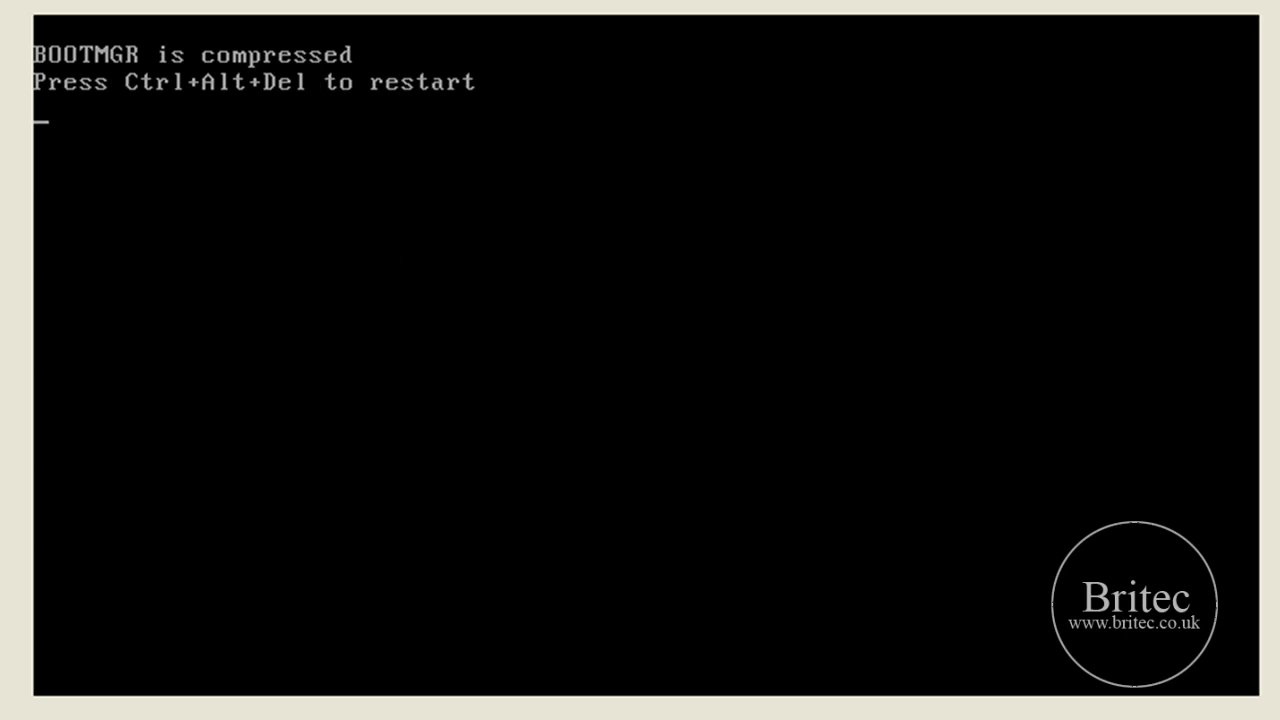
Power off the Vista VM and mount Vista_Recovery_Disc_x86.iso as its CD/DVD drive
key("ctrl+q")
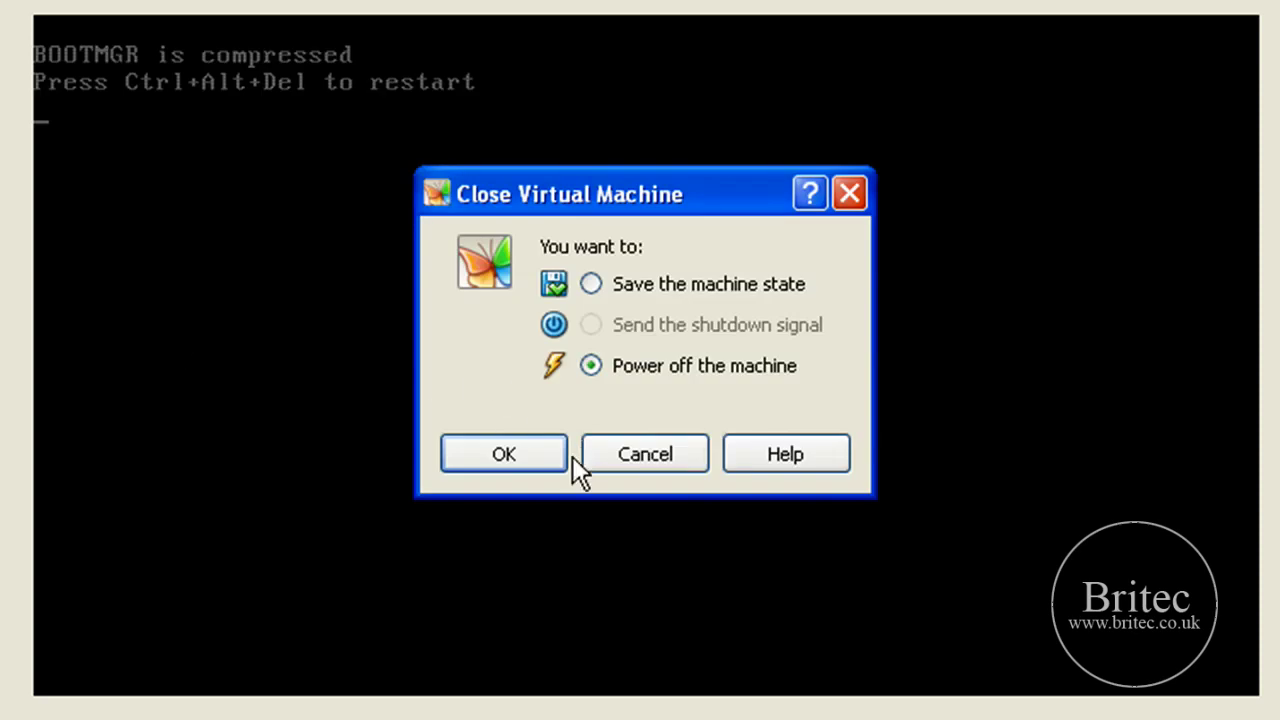
left_click(500, 448)
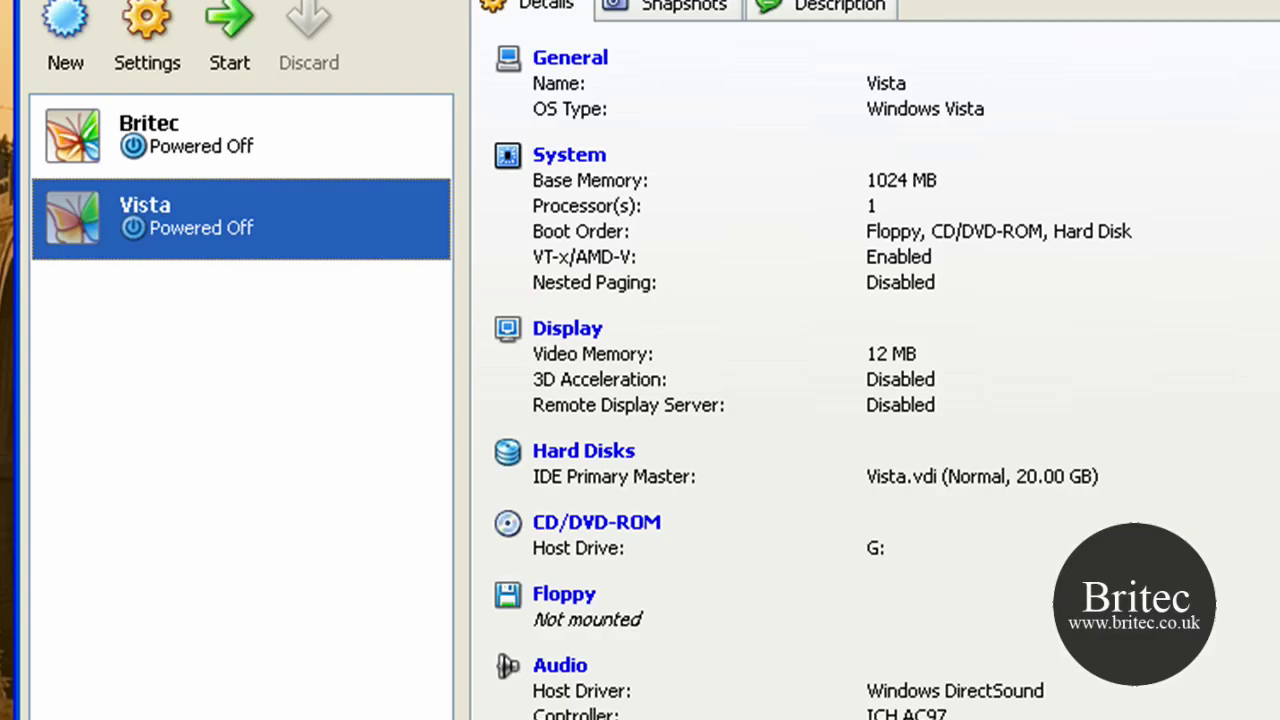
left_click(157, 72)
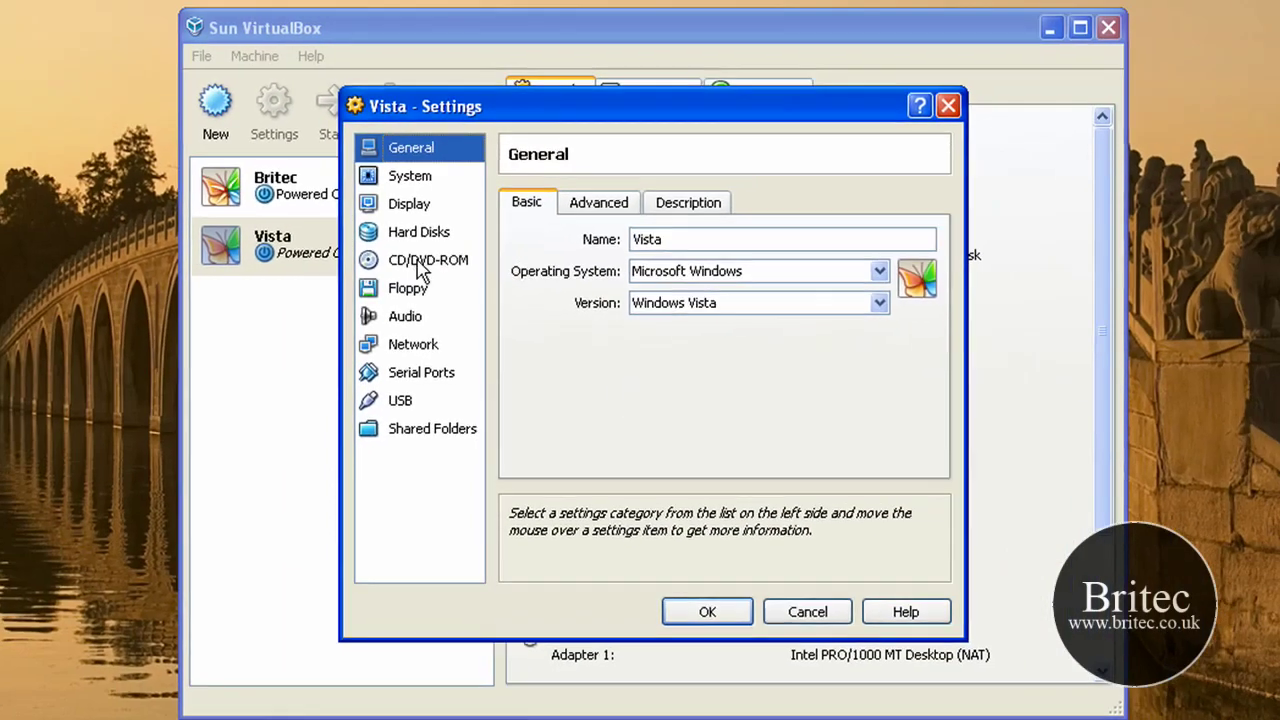
left_click(367, 236)
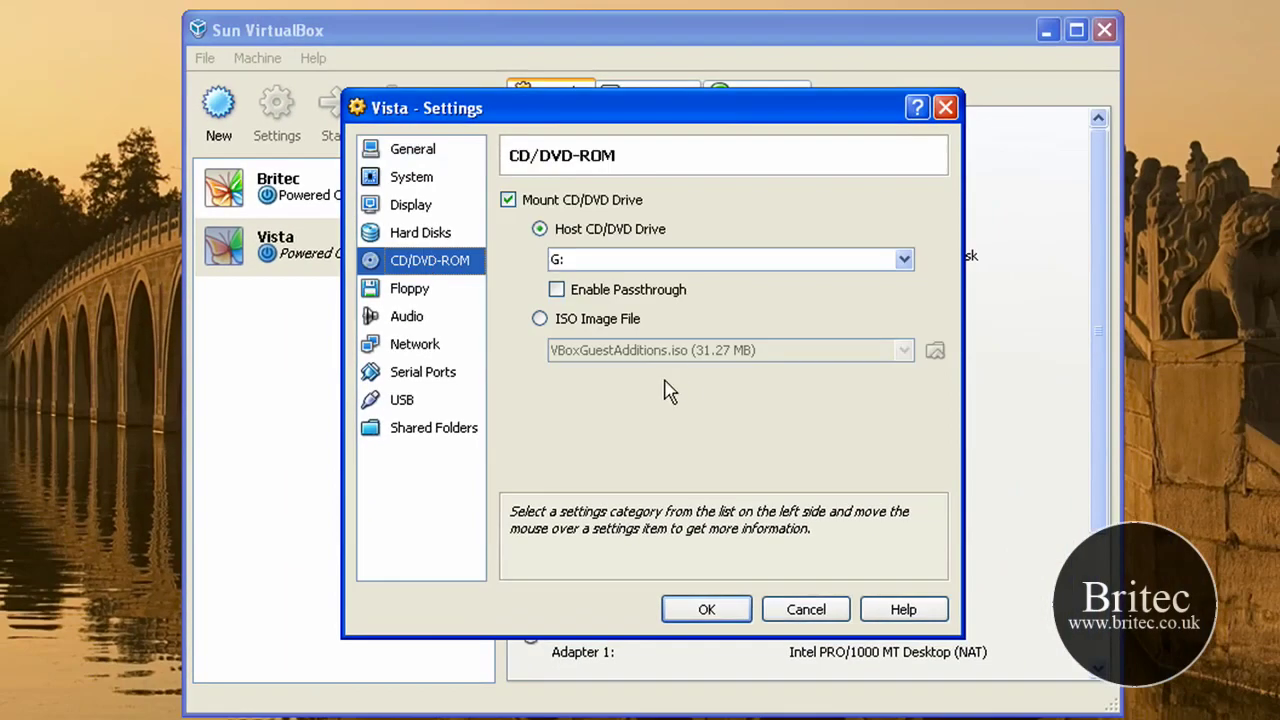
left_click(540, 318)
left_click(903, 350)
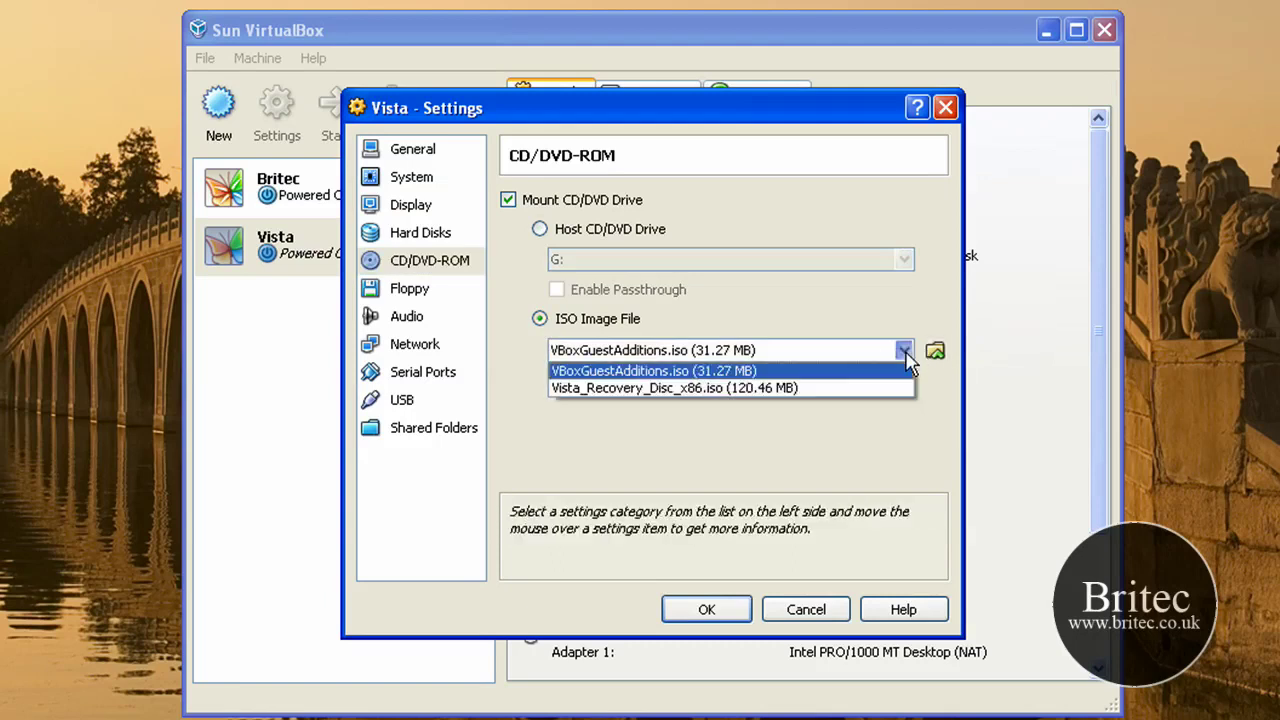
left_click(885, 388)
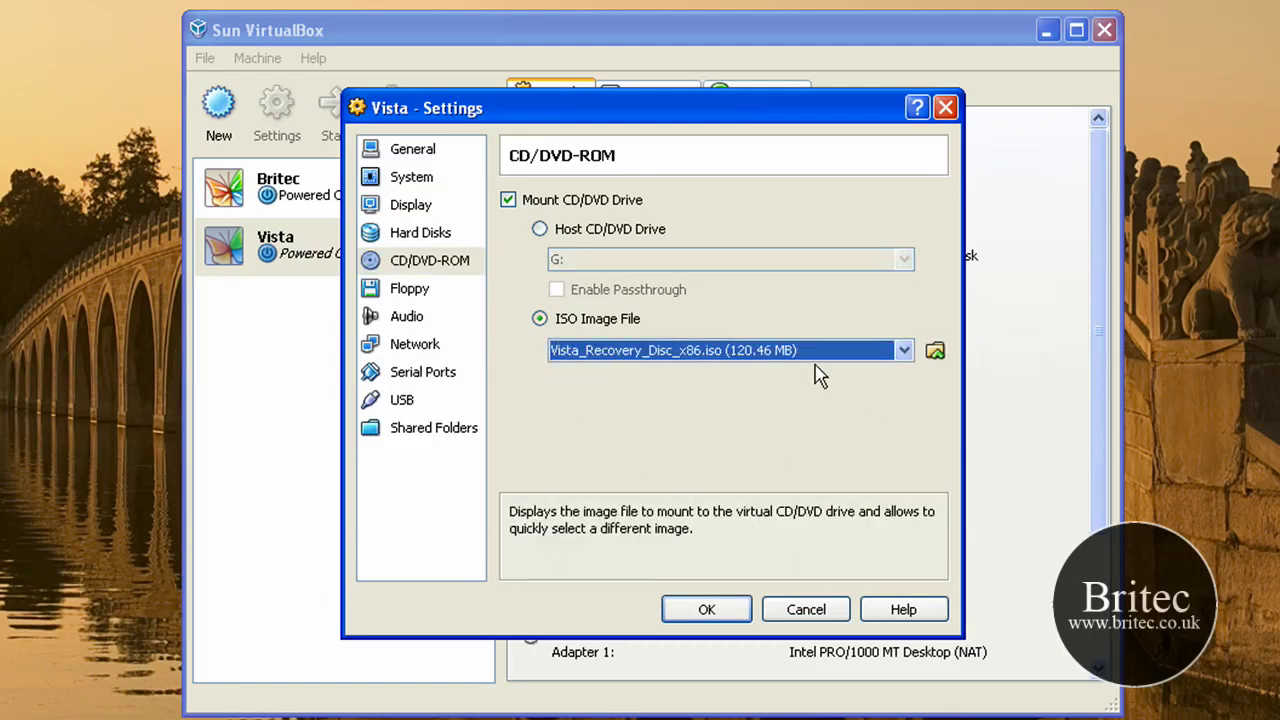
left_click(706, 610)
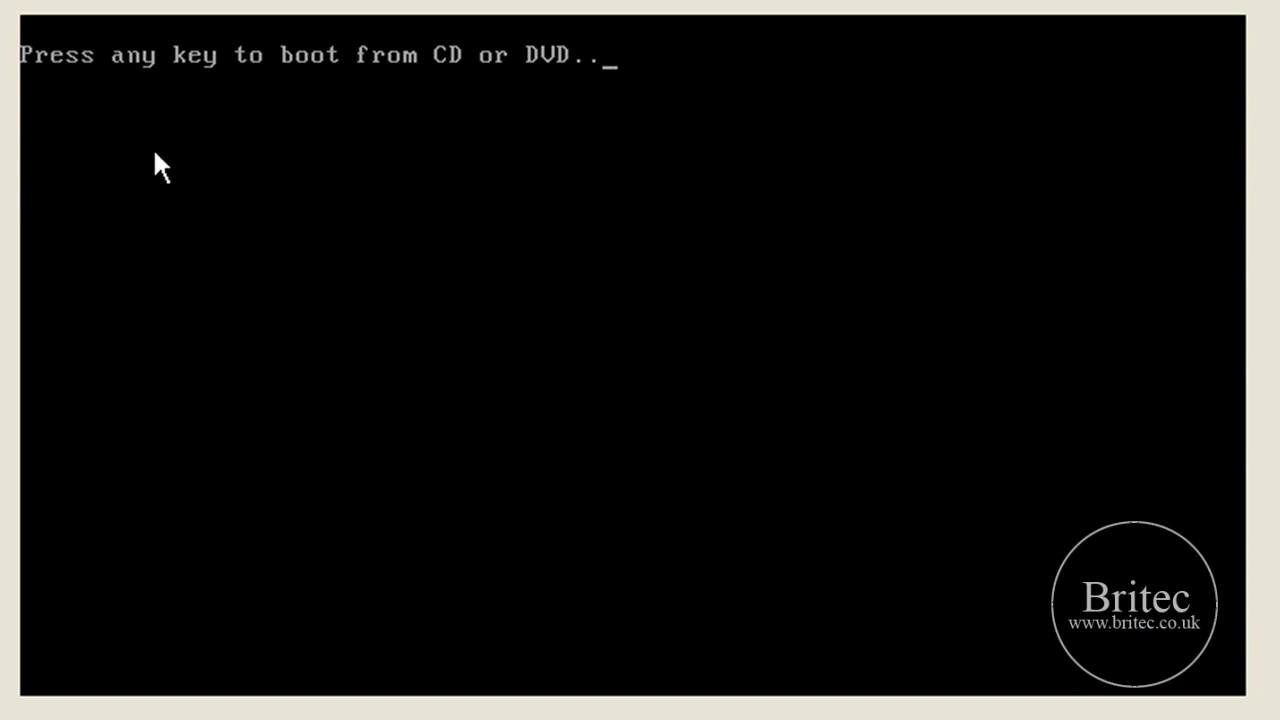
Boot the Vista VM from the recovery CD at the 'press any key' prompt
key("Return")
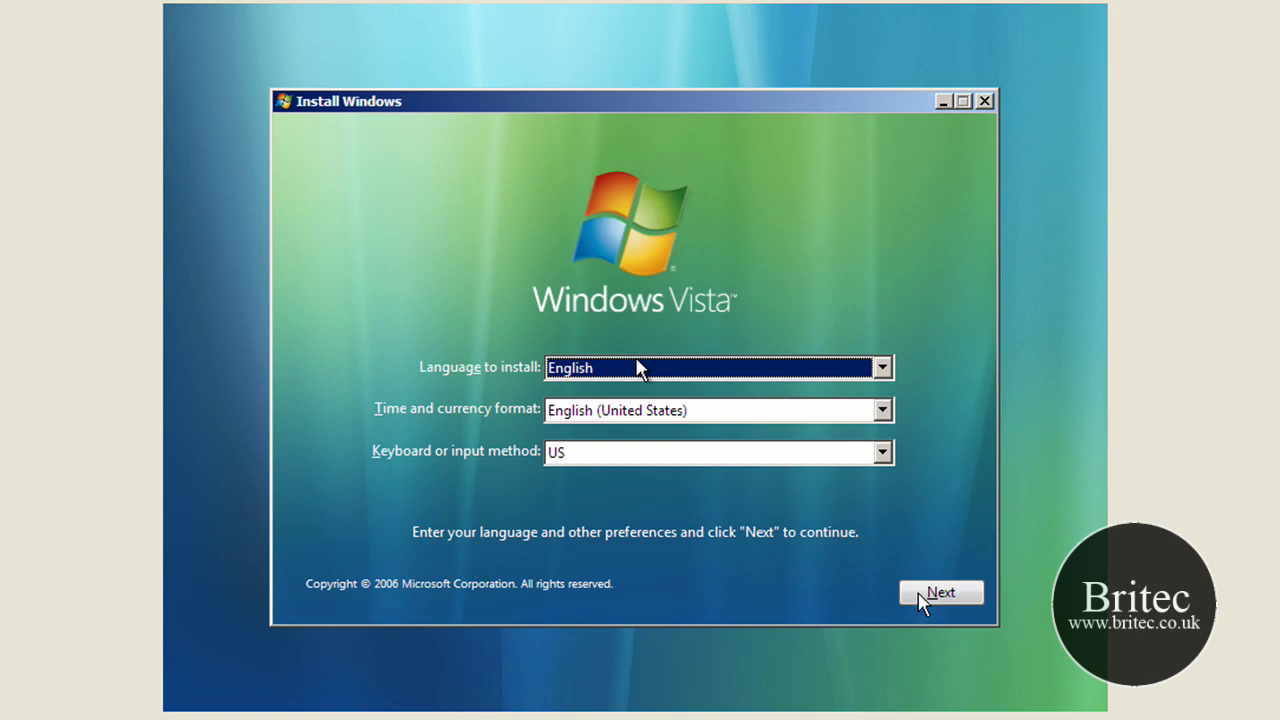
Capture VM input, accept the English language settings, and choose Repair your computer
left_click(707, 105)
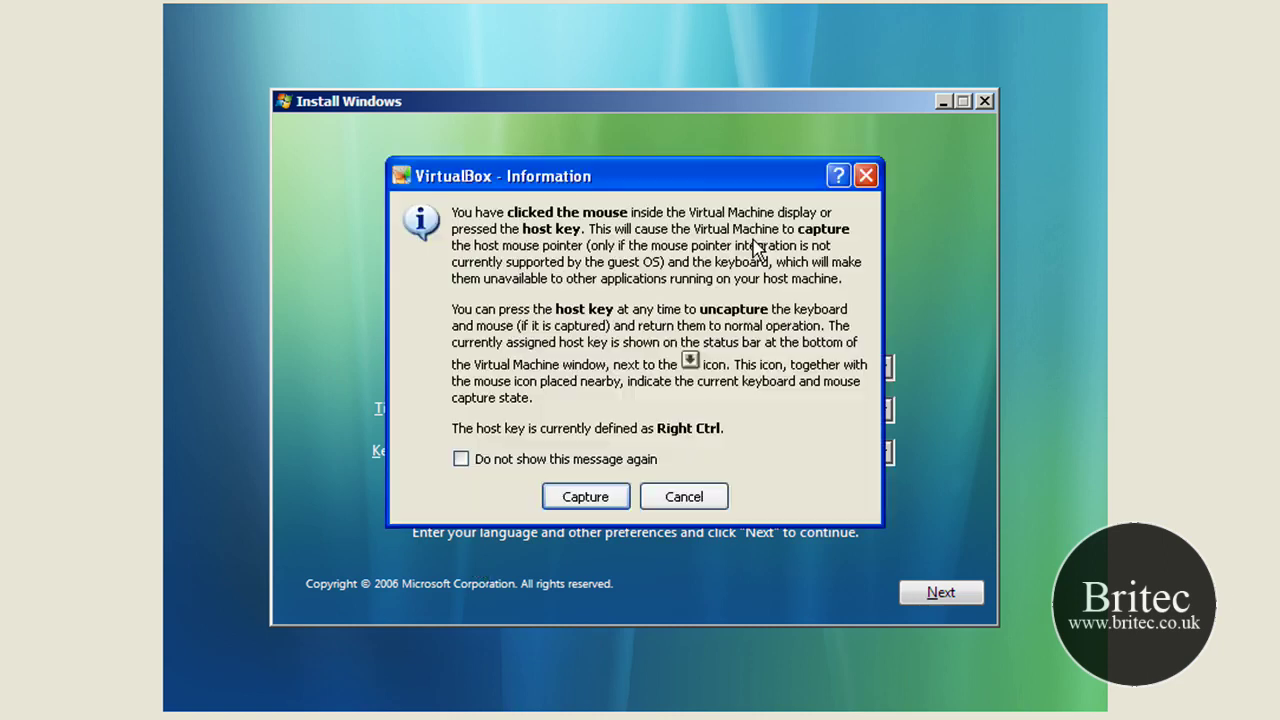
left_click(583, 497)
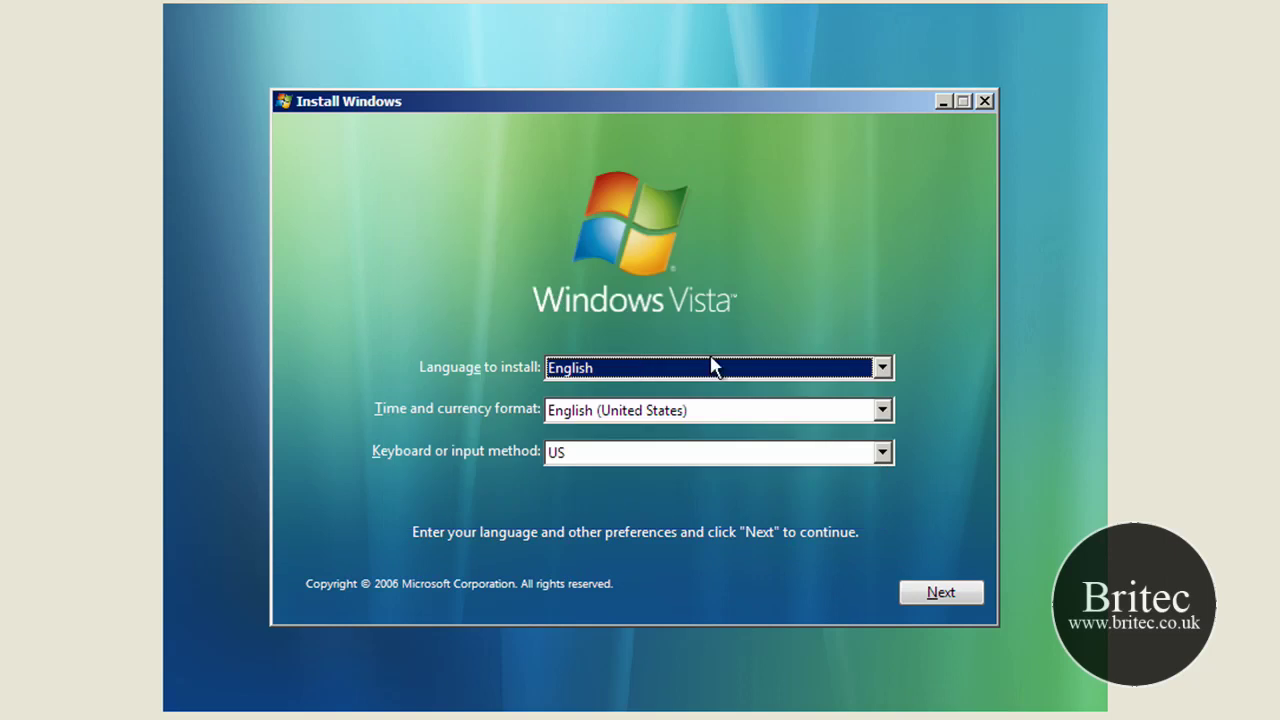
left_click(969, 594)
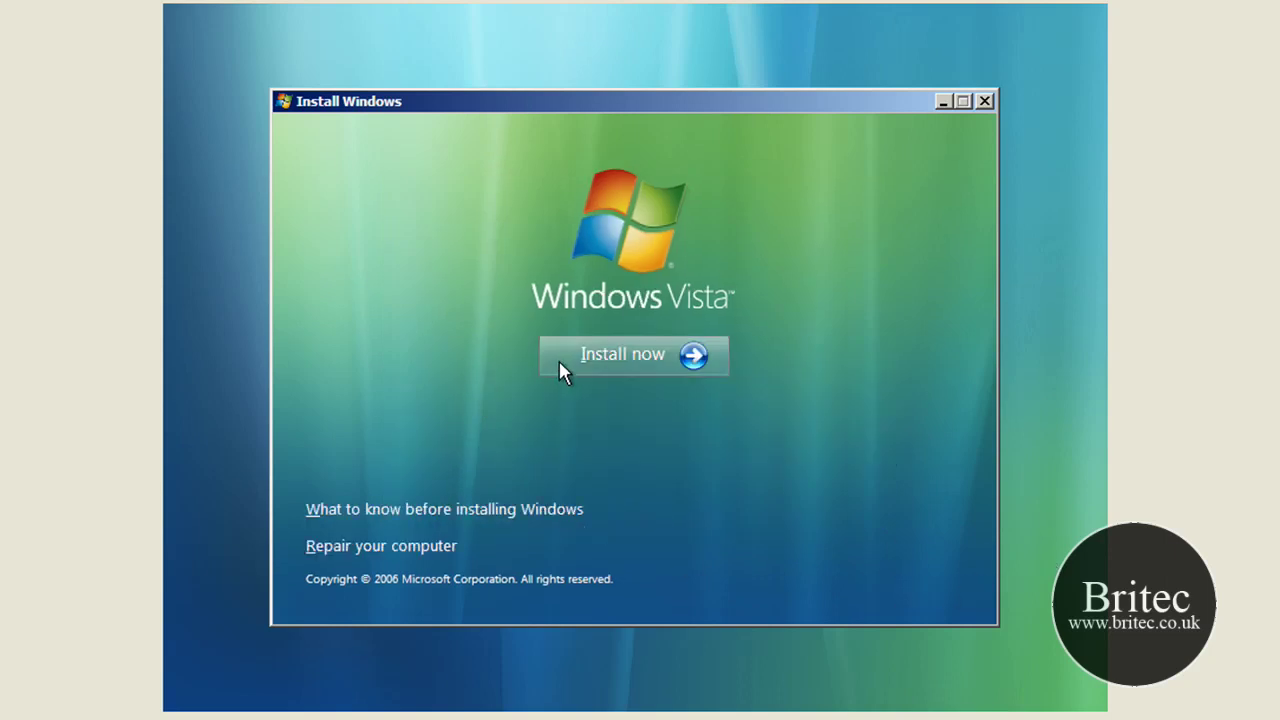
left_click(363, 556)
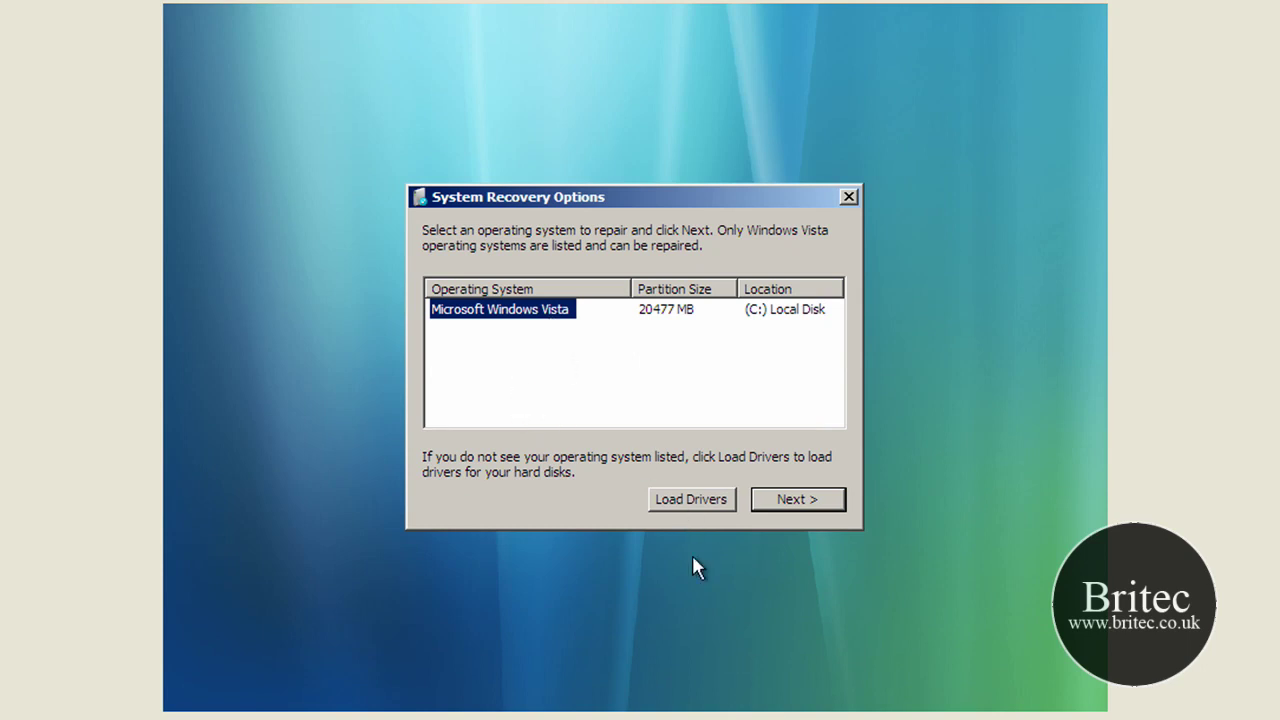
Use Load Drivers to open a file browser and select Local Disk (C:) under Computer
left_click(705, 518)
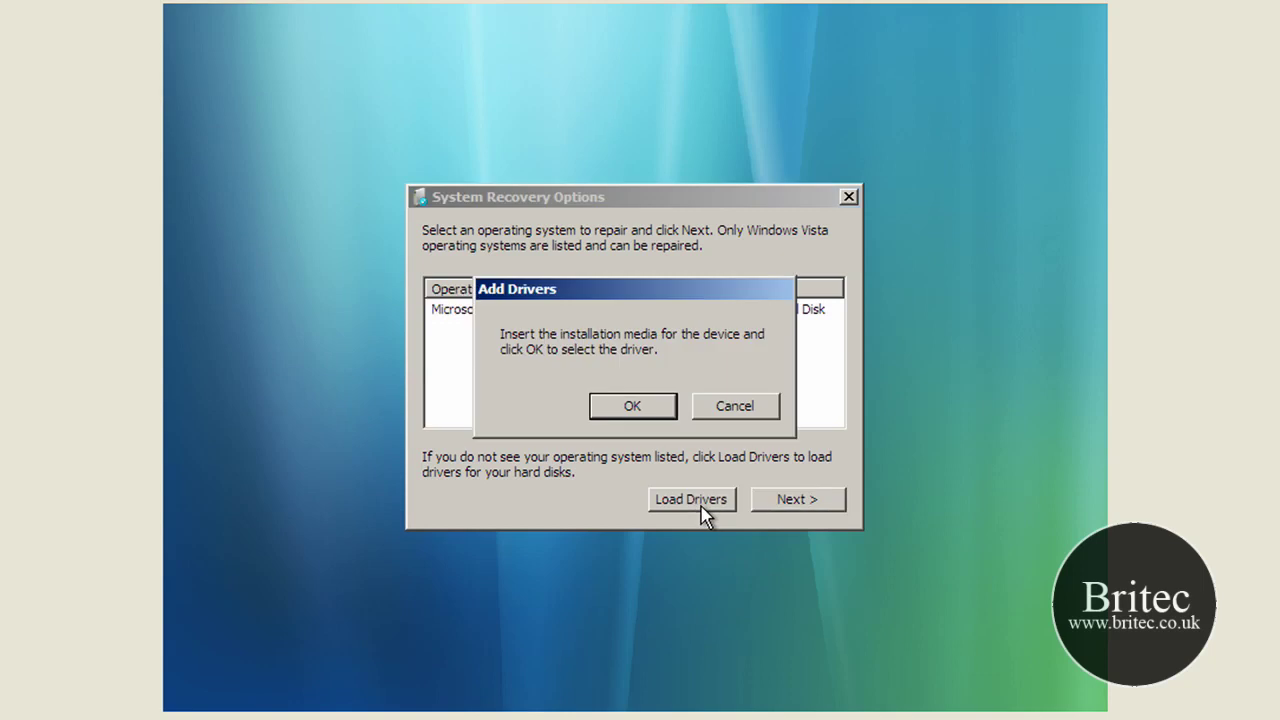
left_click(638, 412)
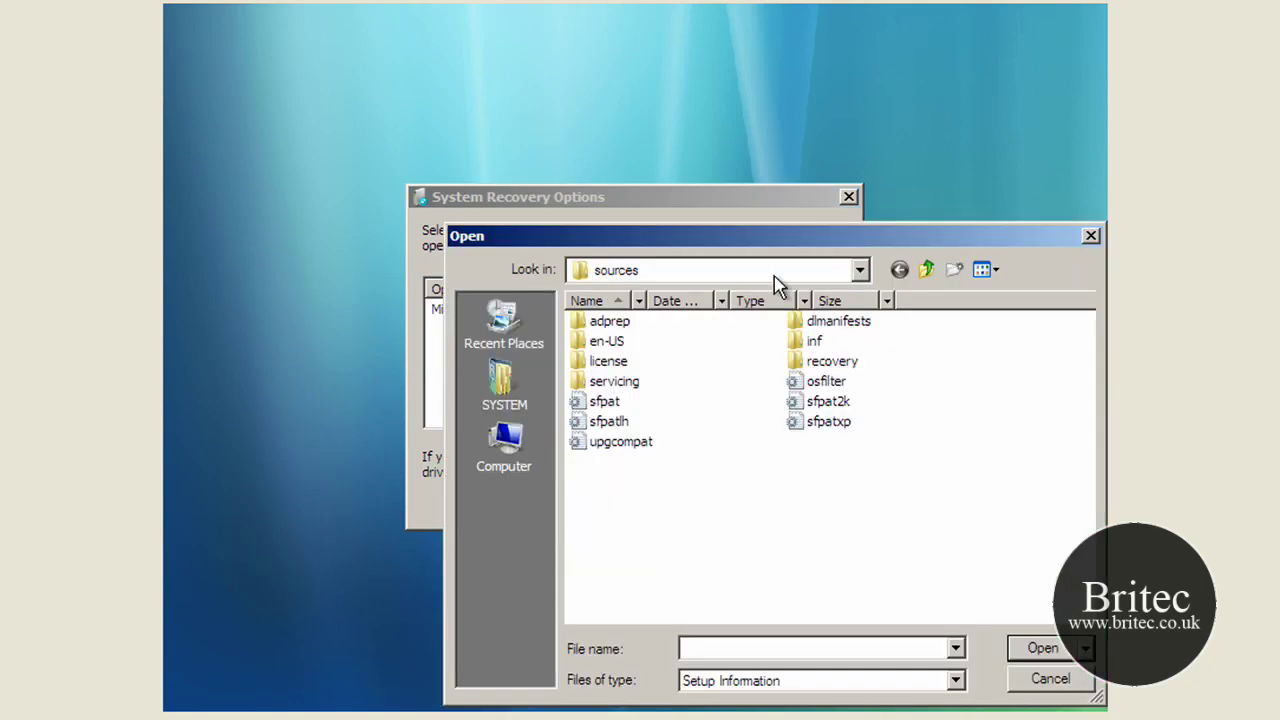
left_click_drag(780, 245, 665, 163)
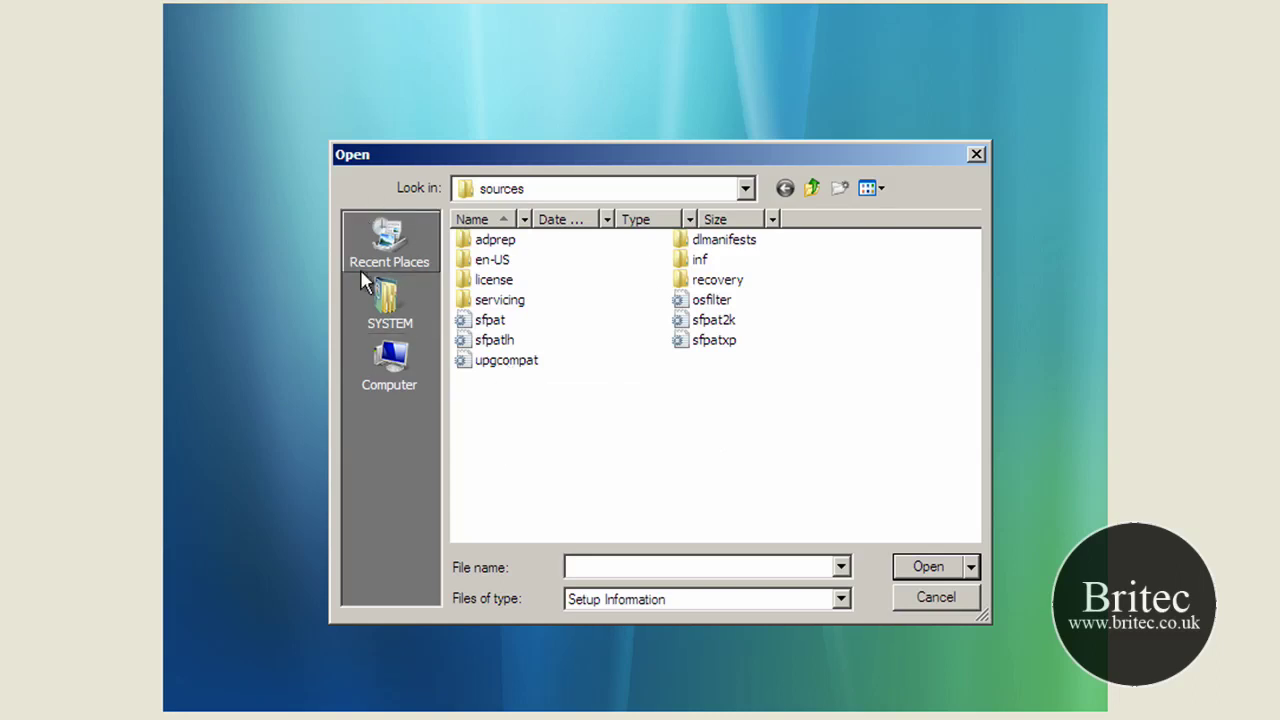
left_click(378, 385)
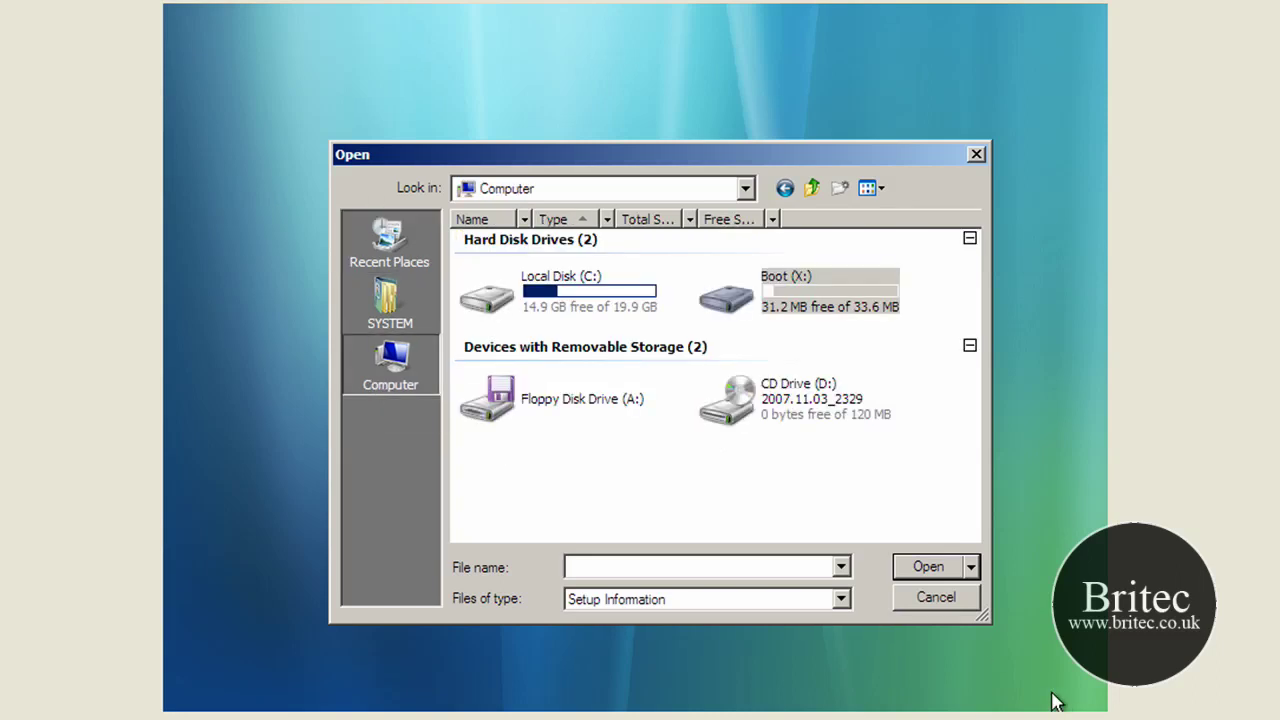
left_click(533, 295)
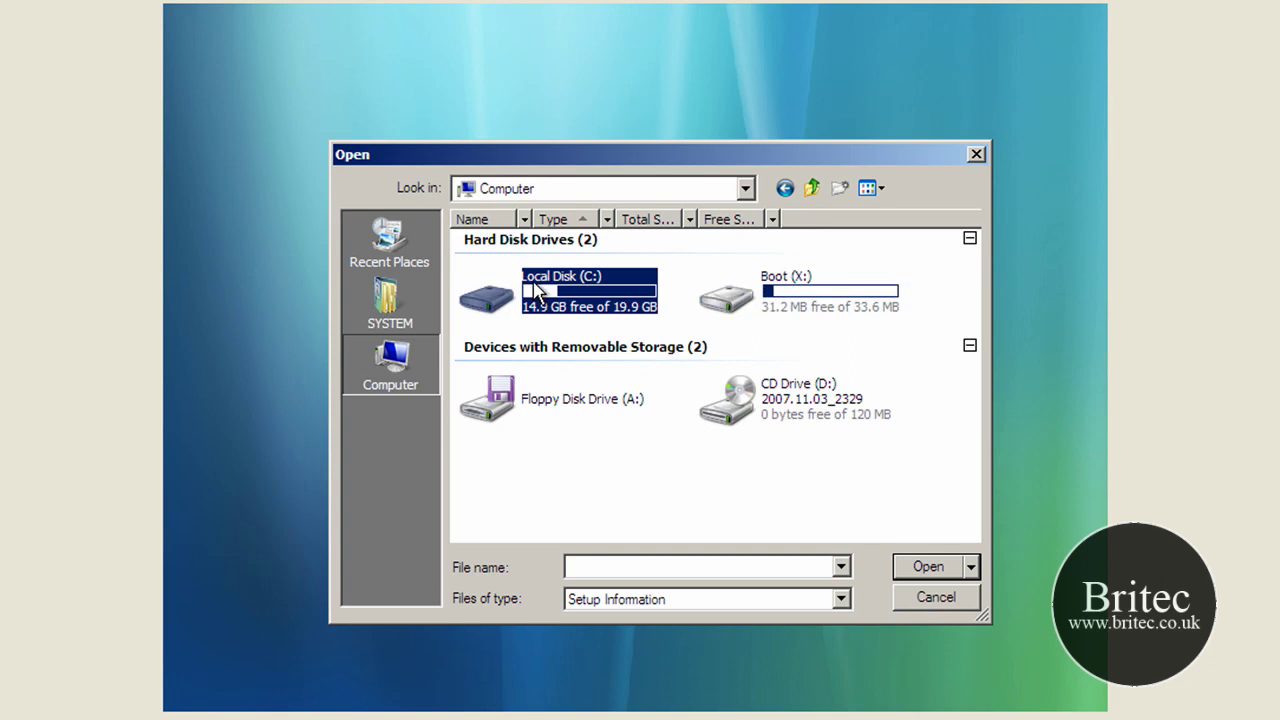
Untick 'Compress this drive' in Local Disk (C:) Properties and apply the change
right_click(536, 290)
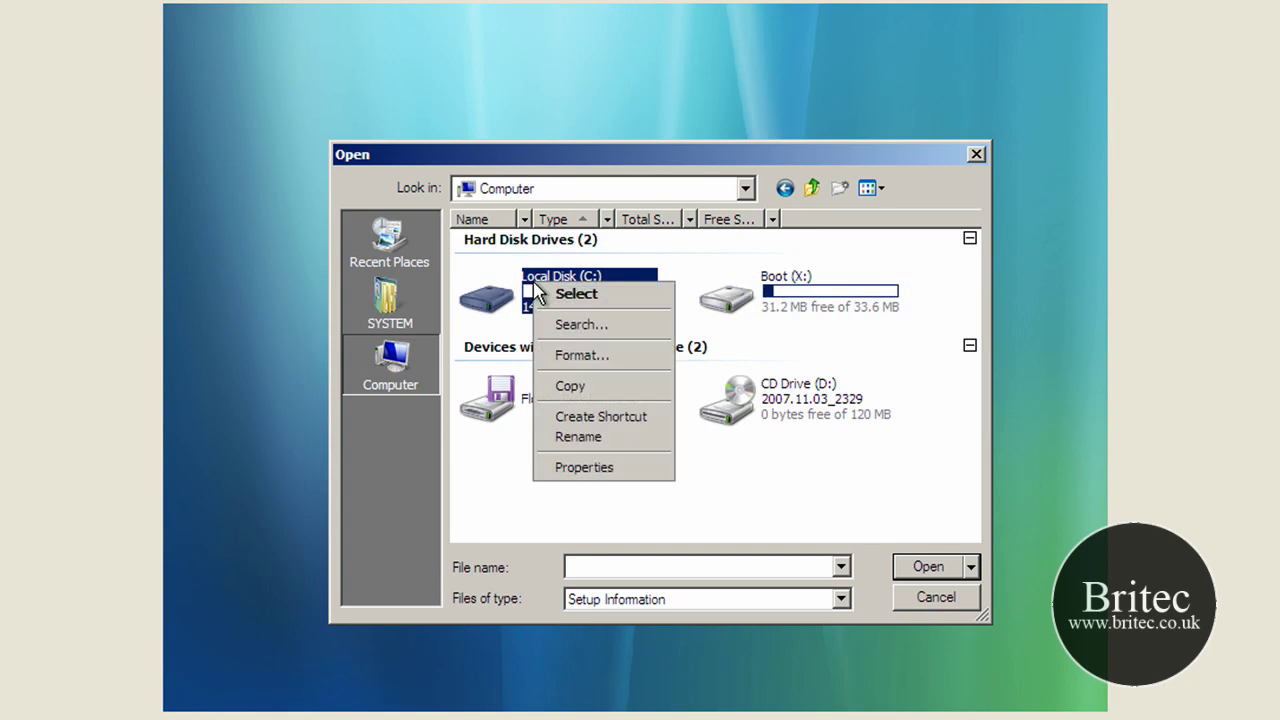
left_click(588, 472)
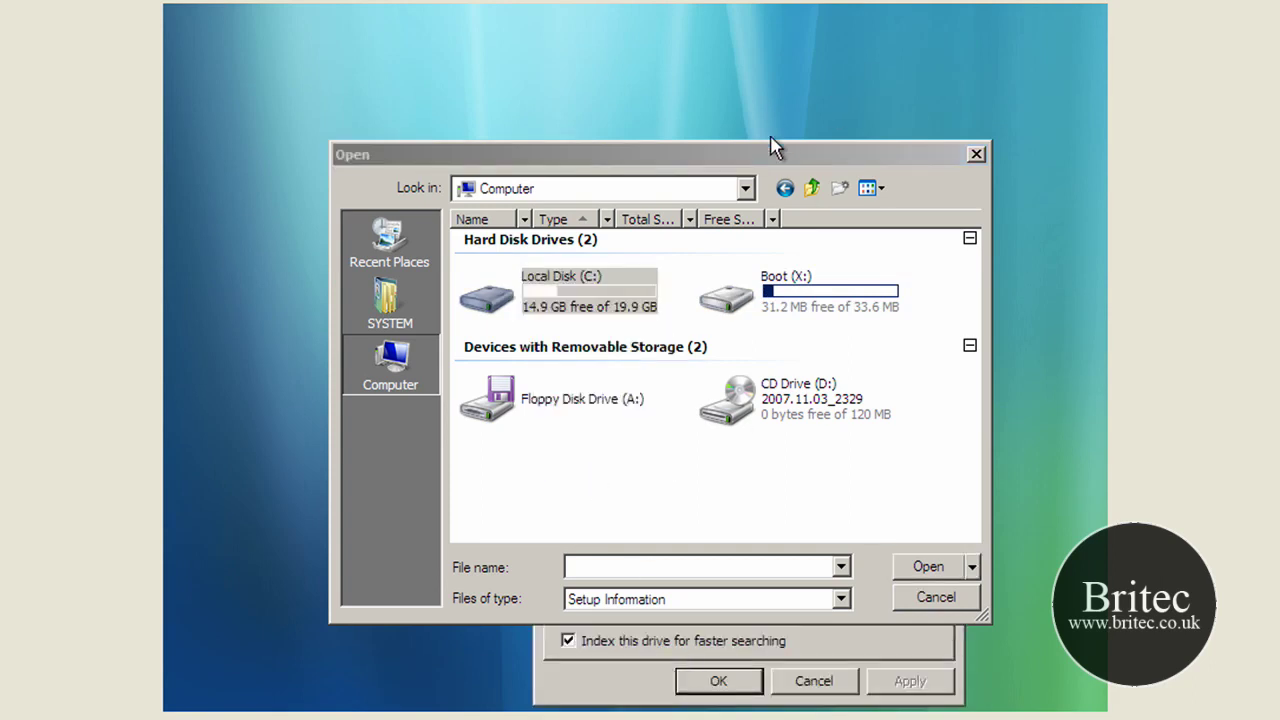
left_click_drag(752, 158, 747, 32)
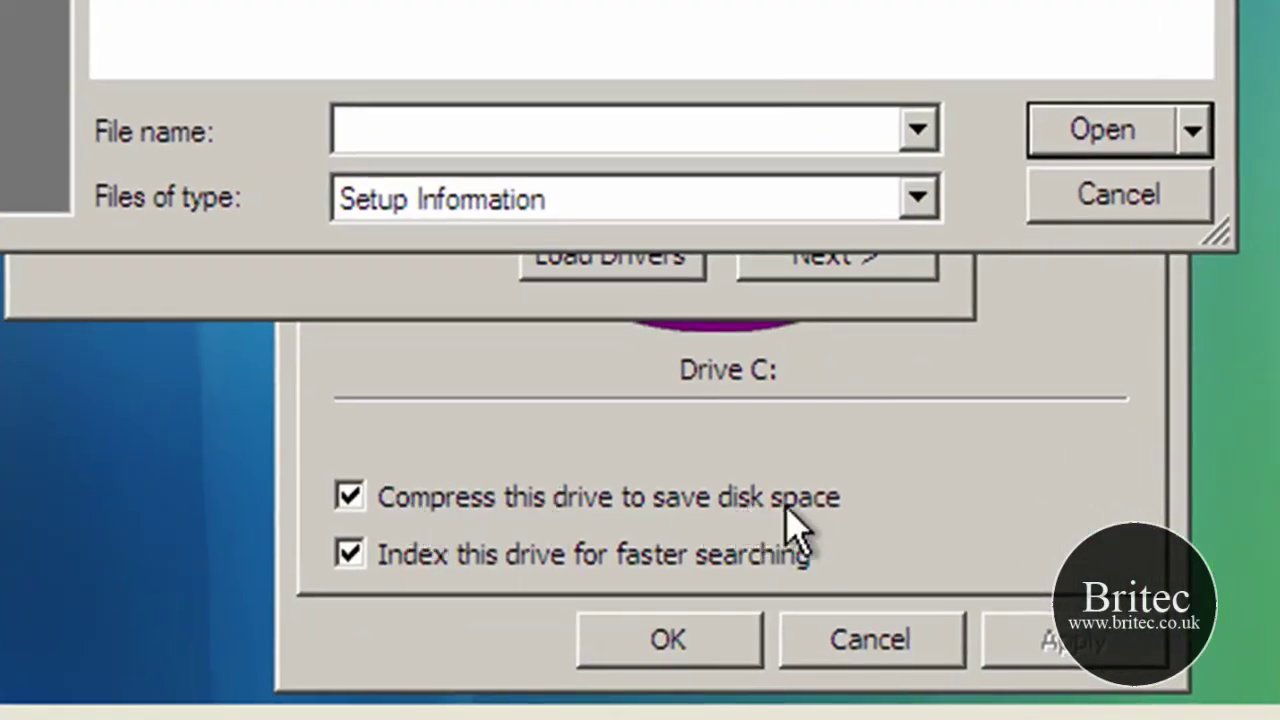
left_click(352, 494)
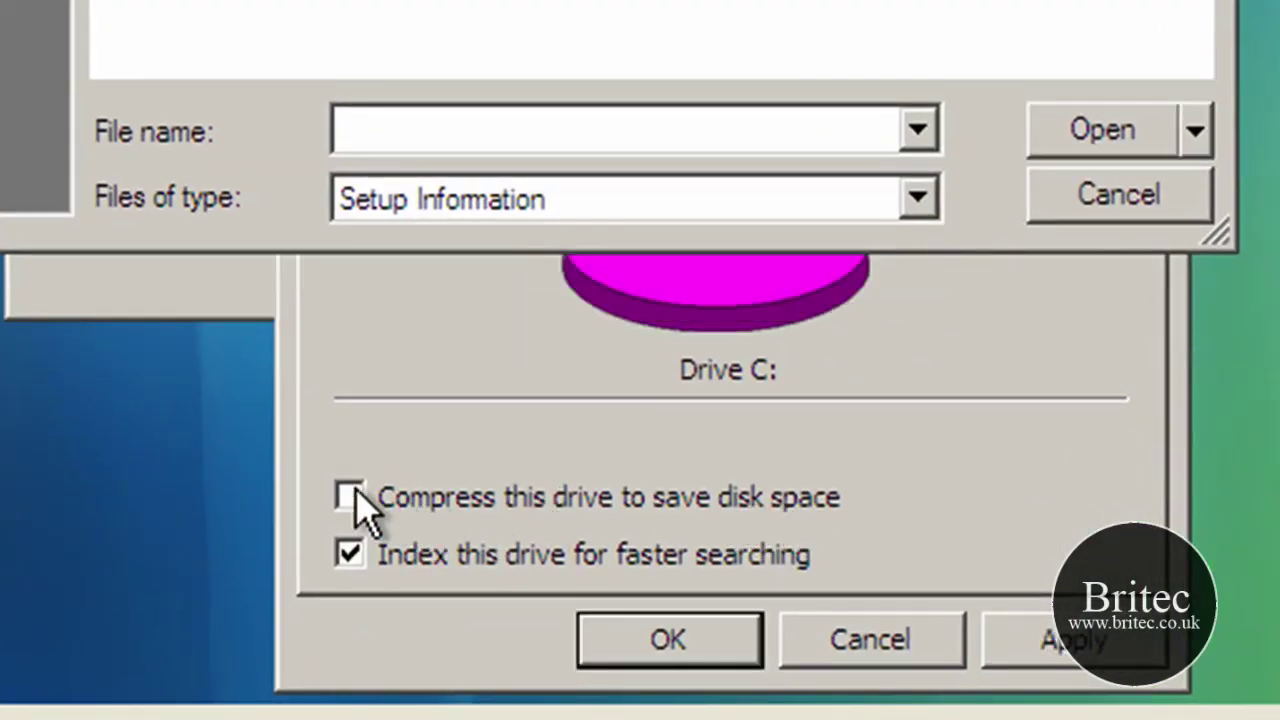
left_click(1097, 642)
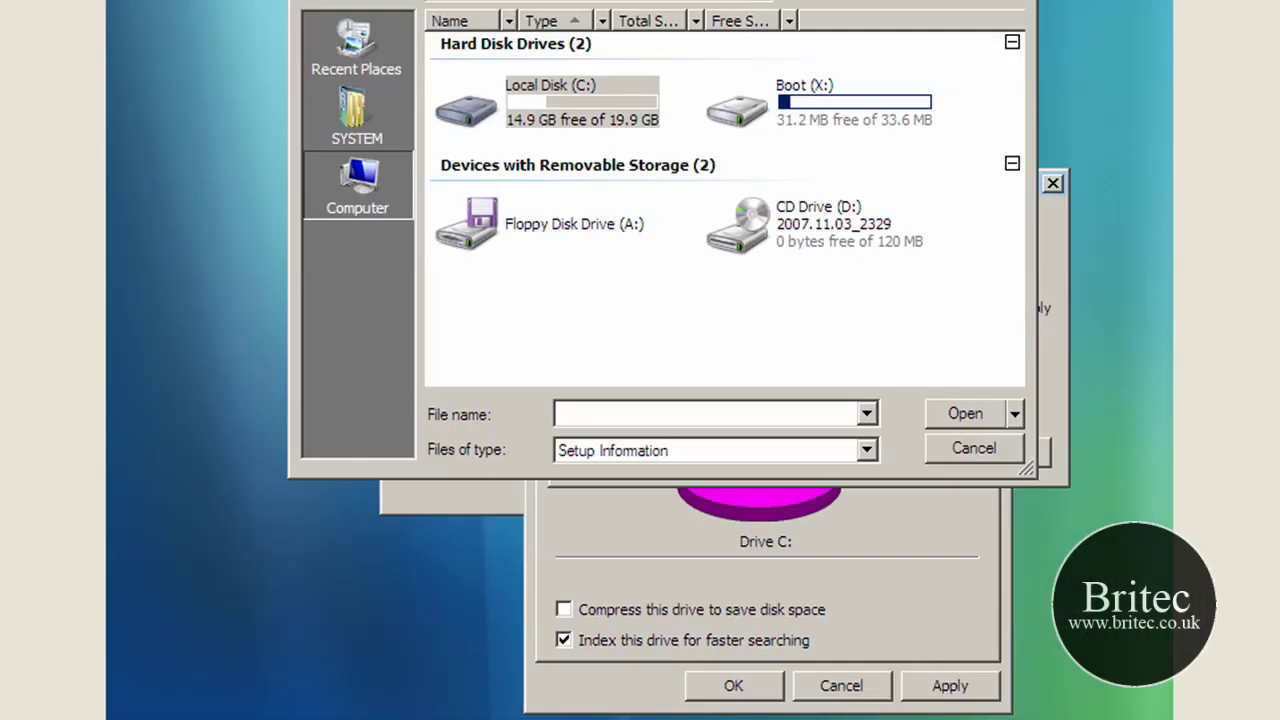
left_click_drag(857, 0, 274, 111)
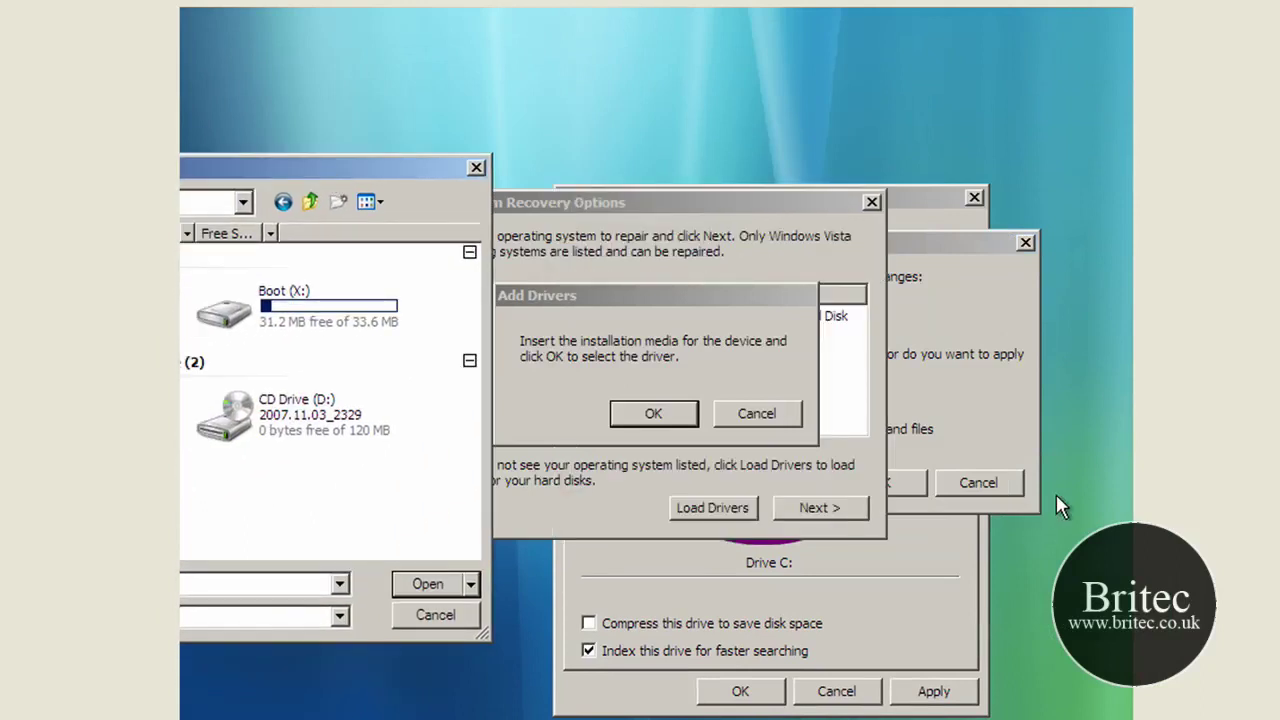
left_click(958, 405)
Confirm uncompressing C:\ together with all its subfolders and files
left_click_drag(862, 252, 822, 34)
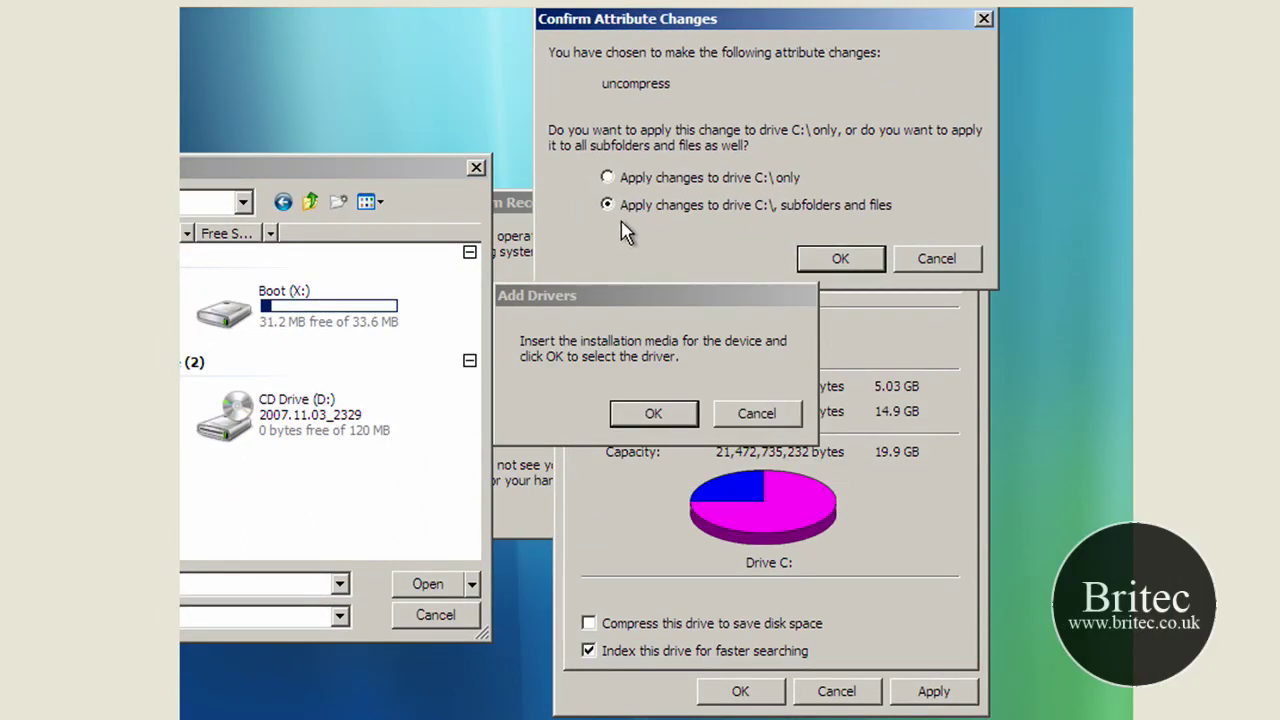
left_click(647, 299)
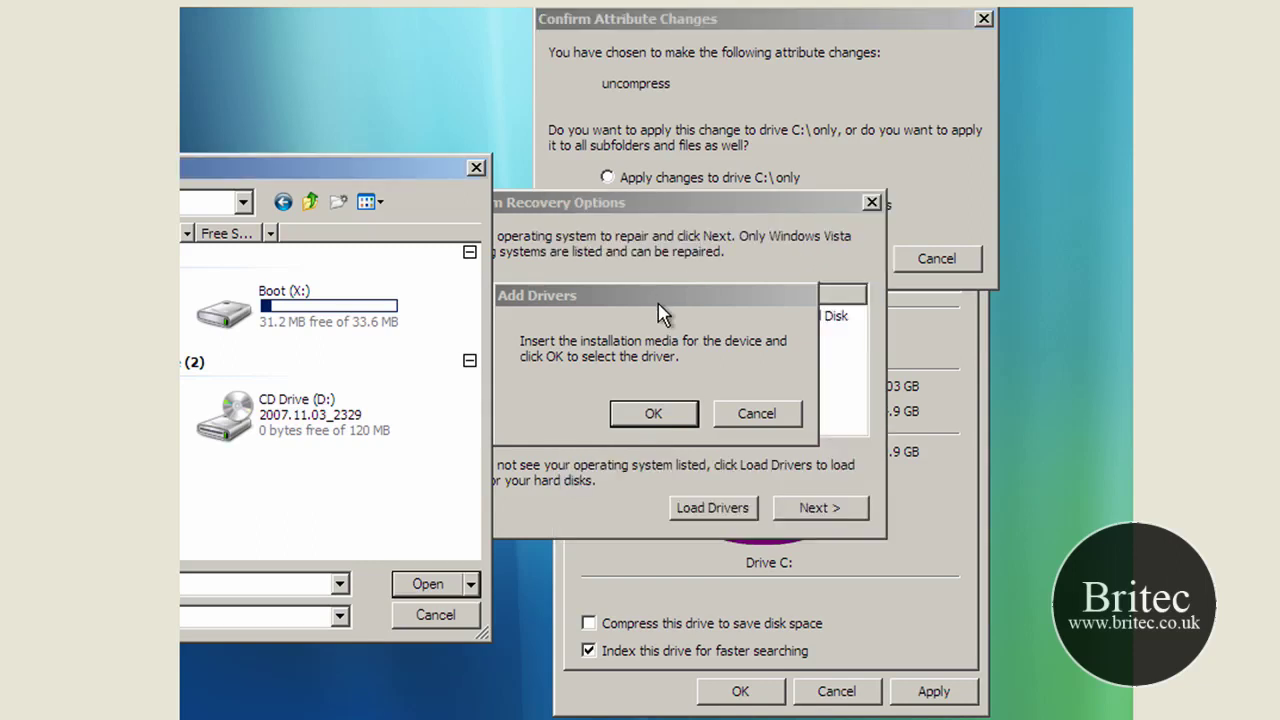
left_click(729, 29)
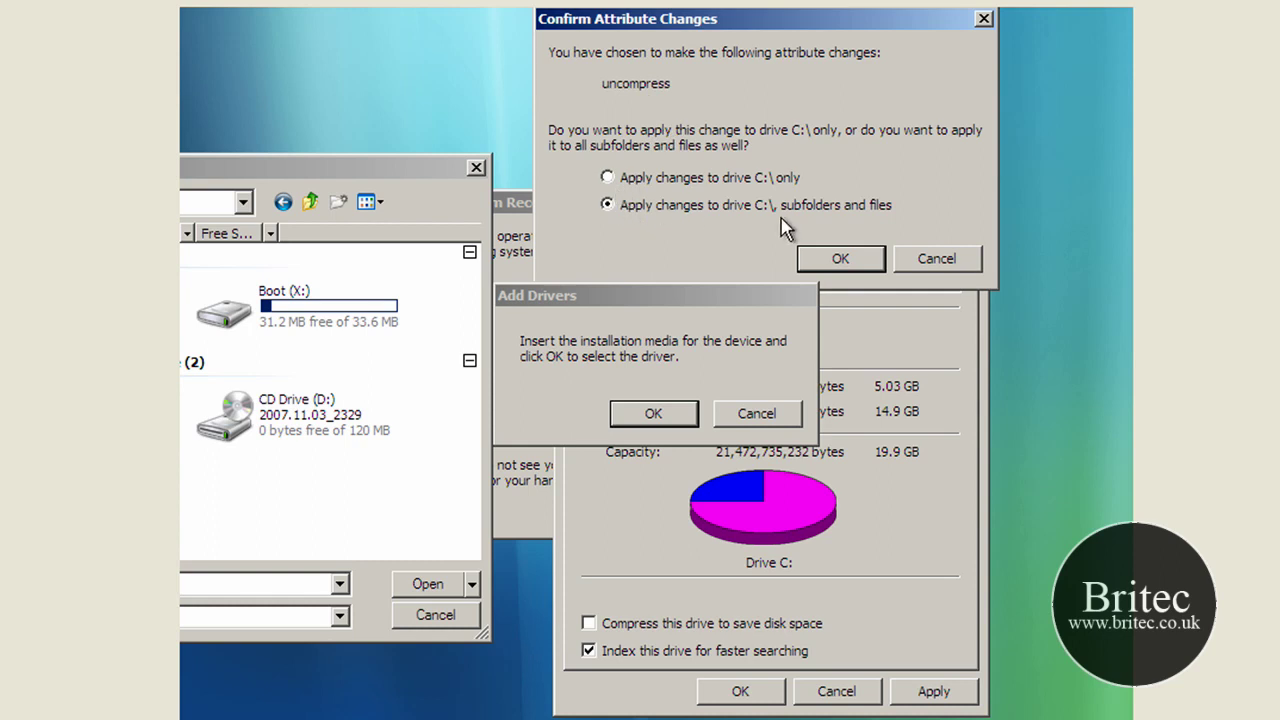
left_click(849, 259)
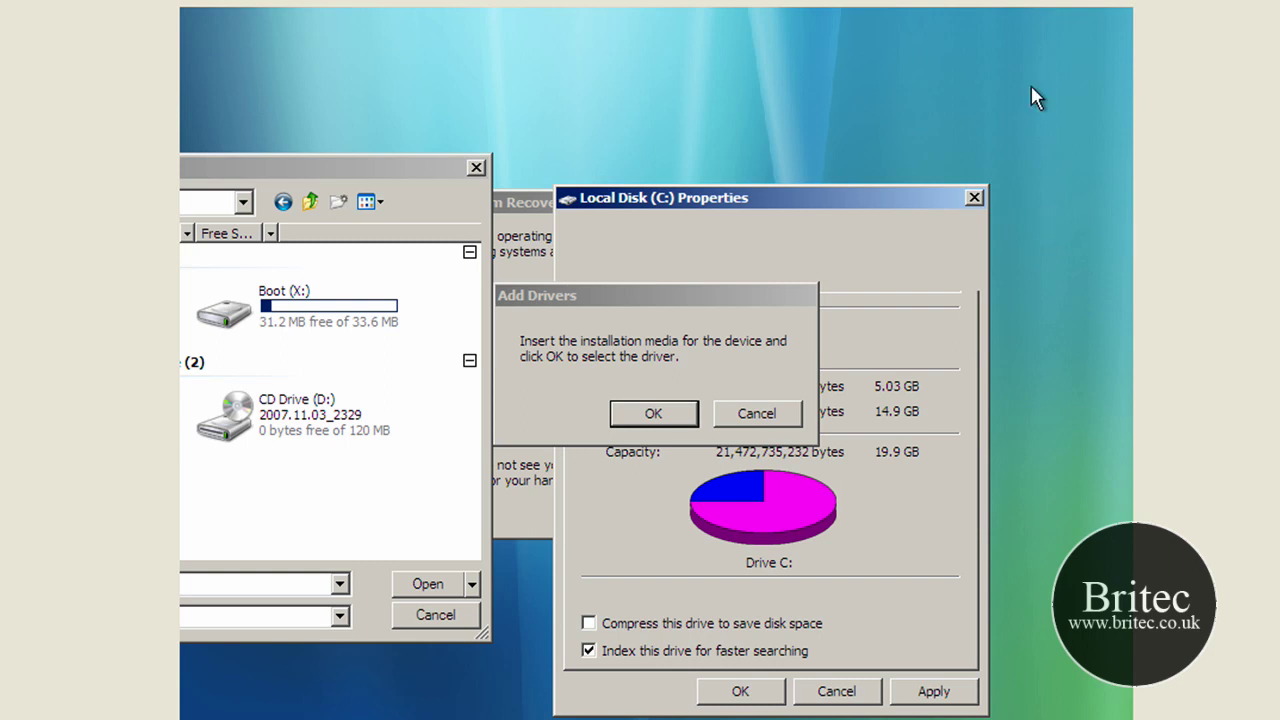
Recapture VM input, then close the driver Open dialog and cancel Add Drivers
key("ctrl+shift+Escape")
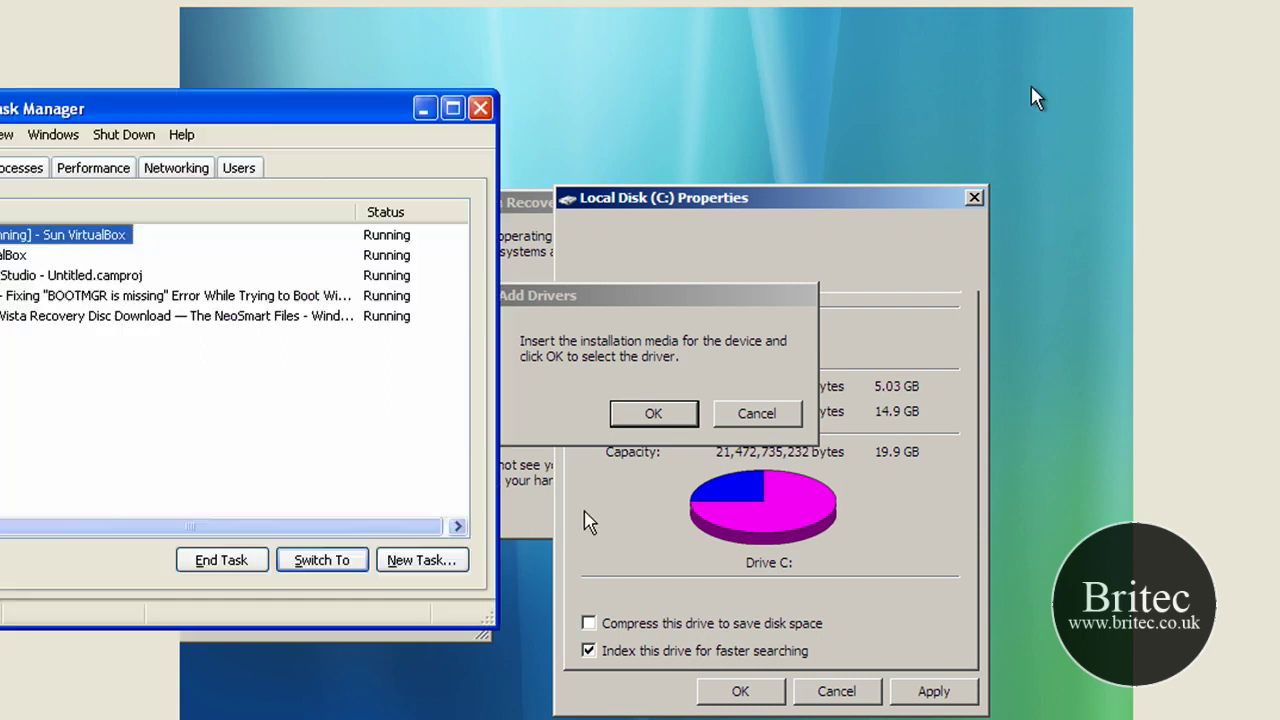
left_click(480, 108)
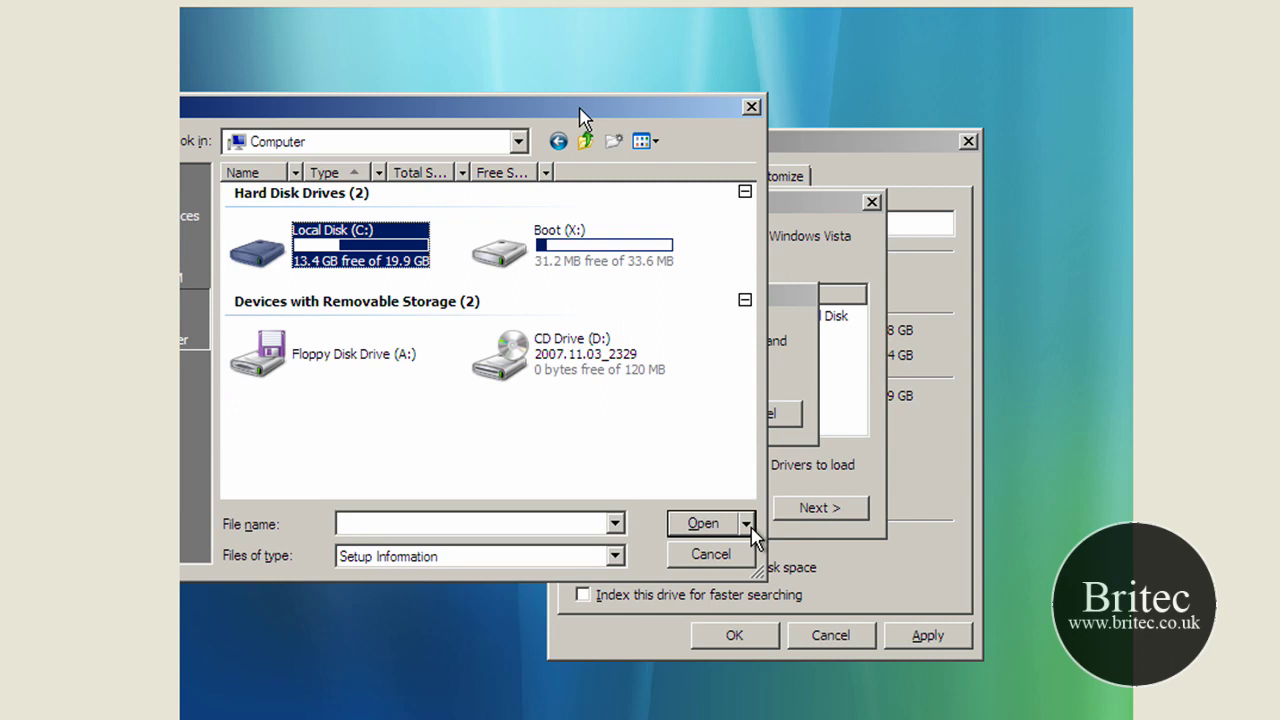
left_click(710, 115)
left_click(612, 505)
left_click(752, 106)
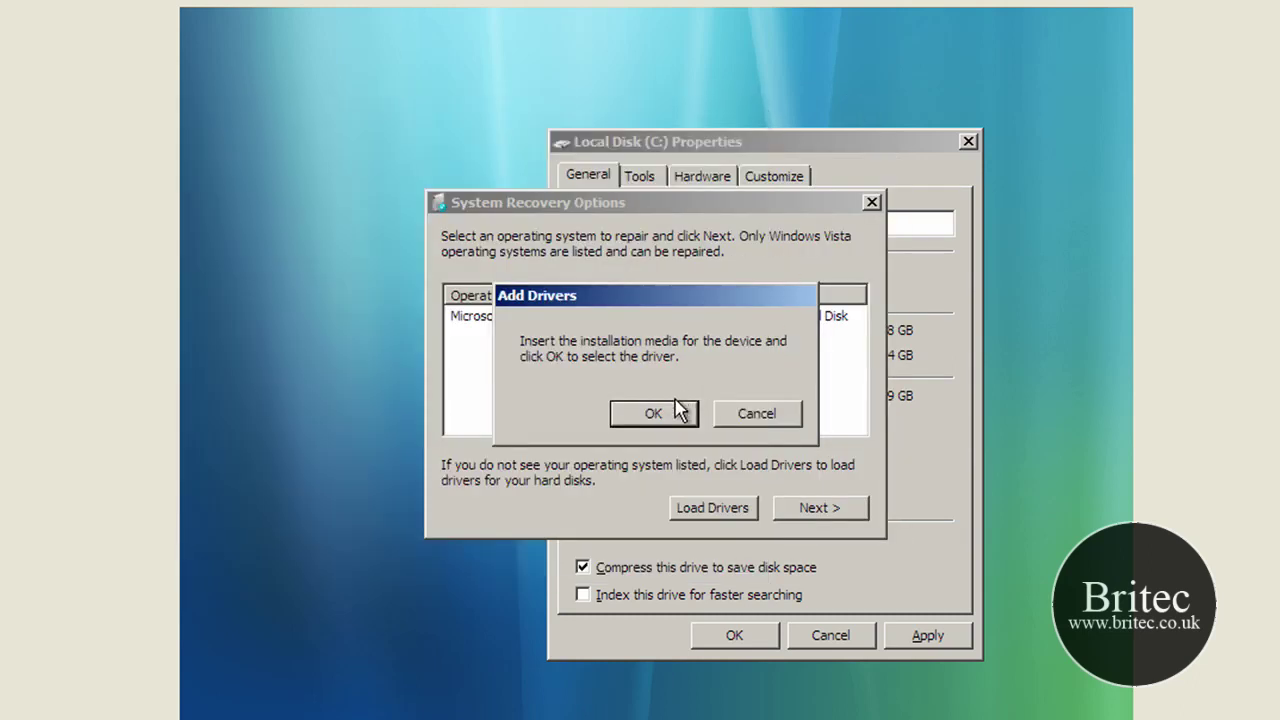
left_click(757, 413)
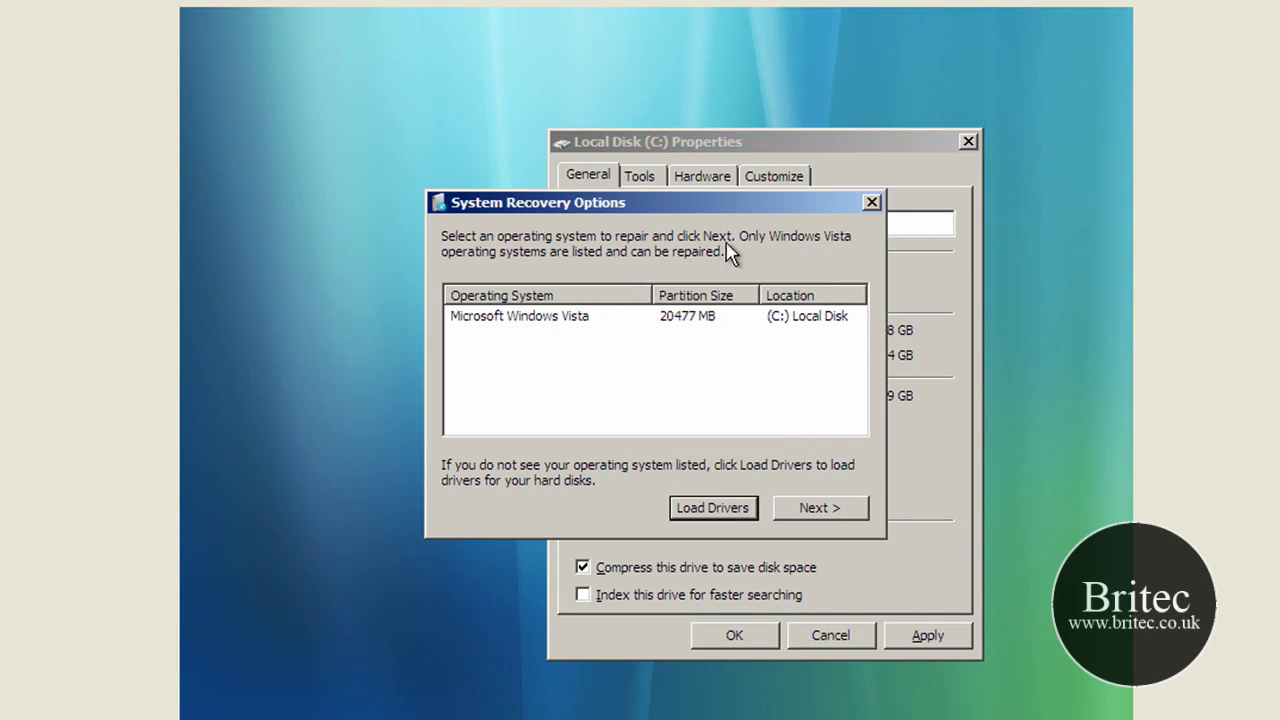
Reapply compression off on drive C: and cancel the disable-indexing confirmation
left_click(866, 157)
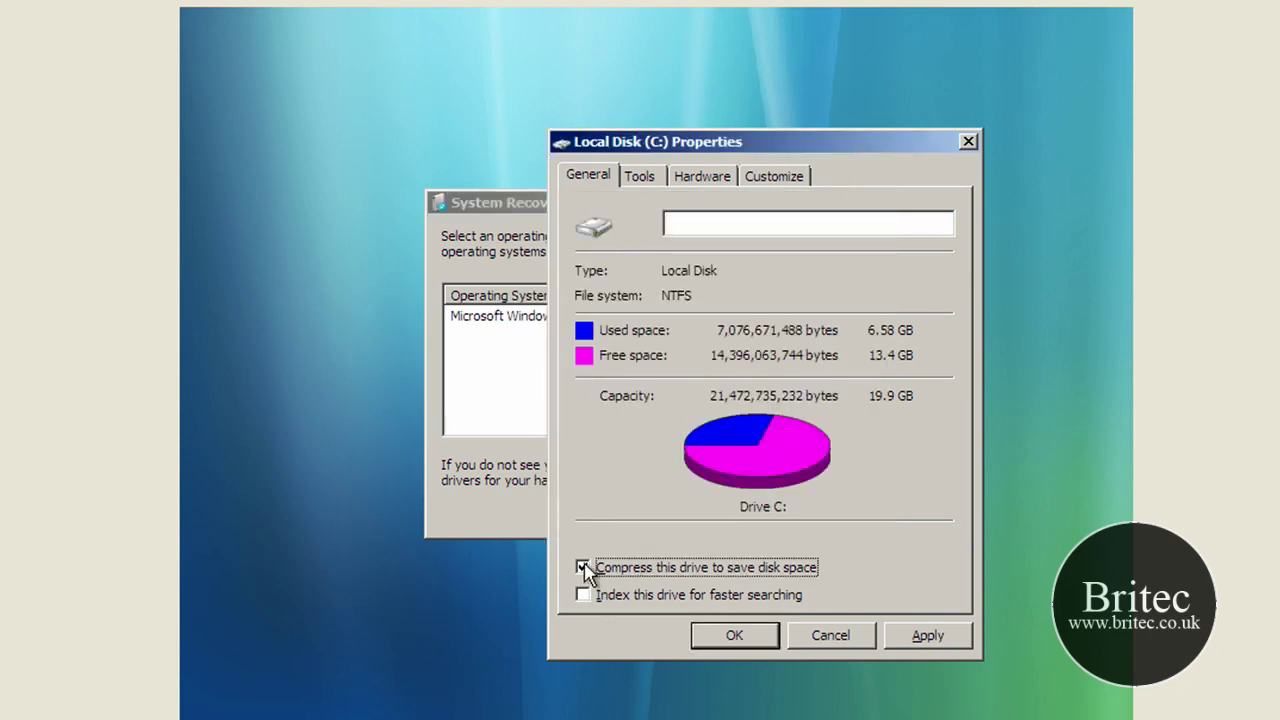
left_click(582, 567)
left_click(900, 638)
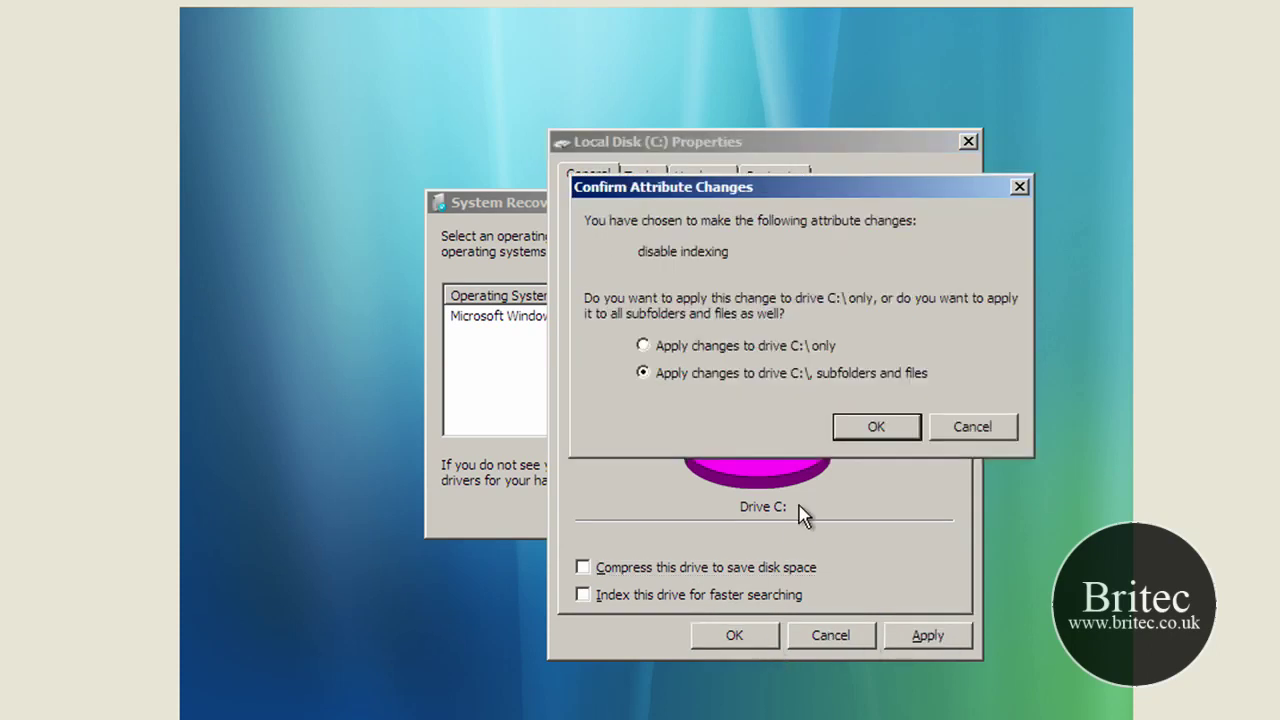
left_click(977, 438)
Close C: properties and recovery options, then rerun Repair your computer with Microsoft Windows Vista selected
left_click(830, 636)
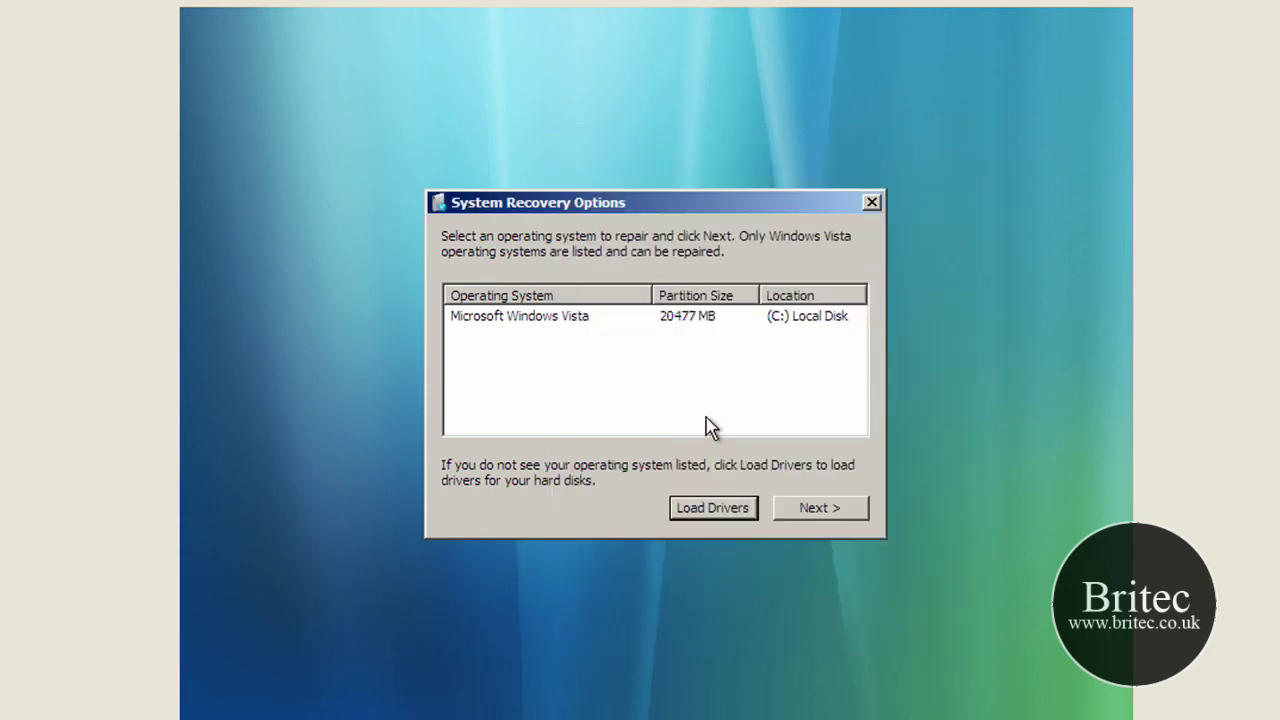
left_click(872, 204)
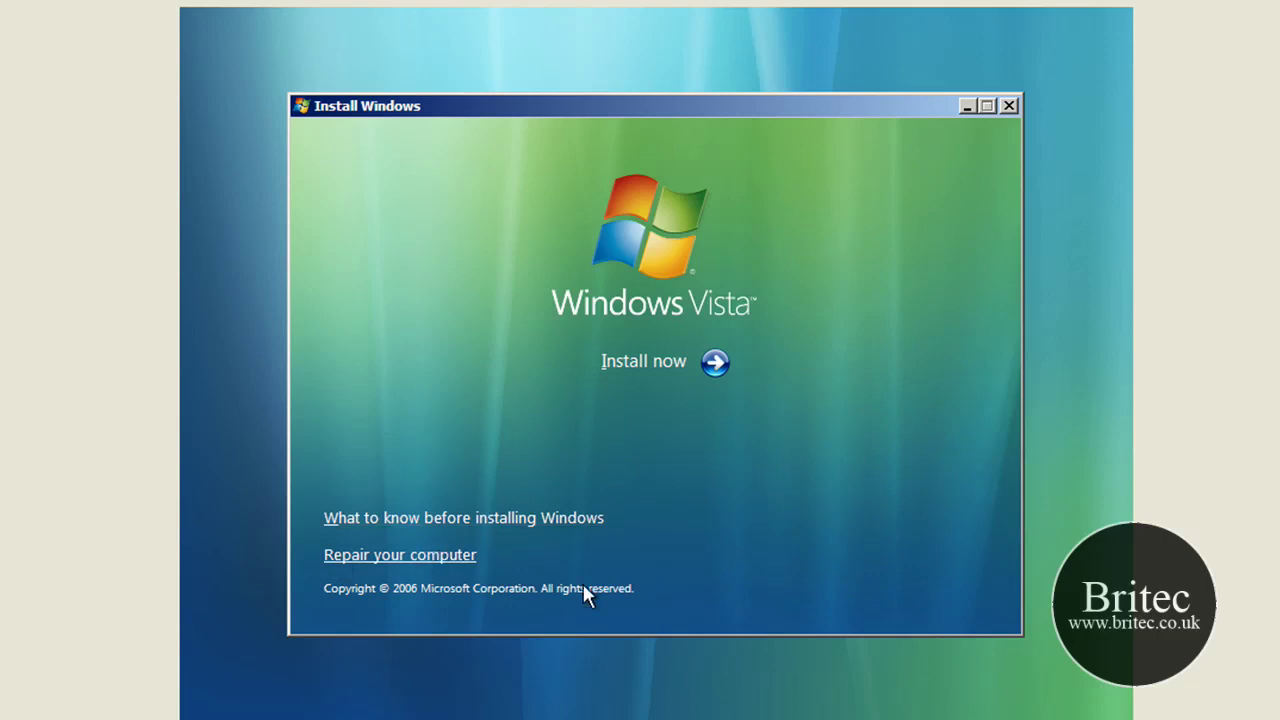
left_click(416, 555)
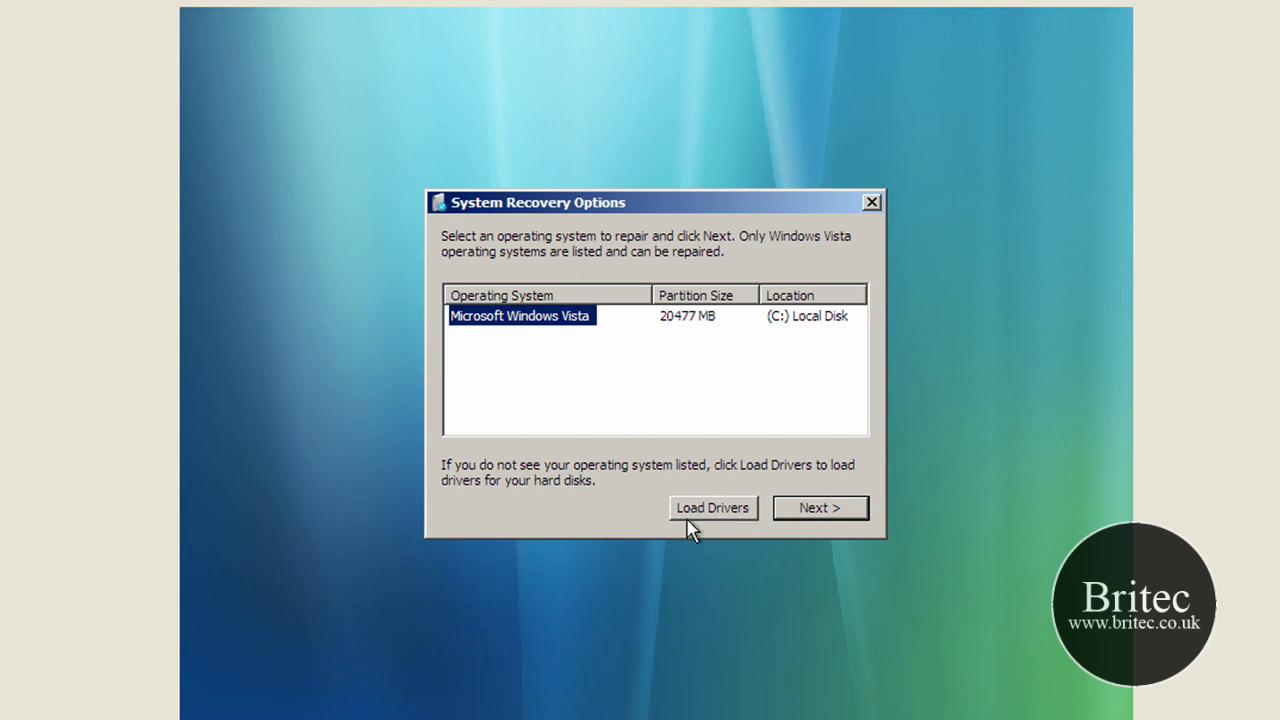
left_click(837, 510)
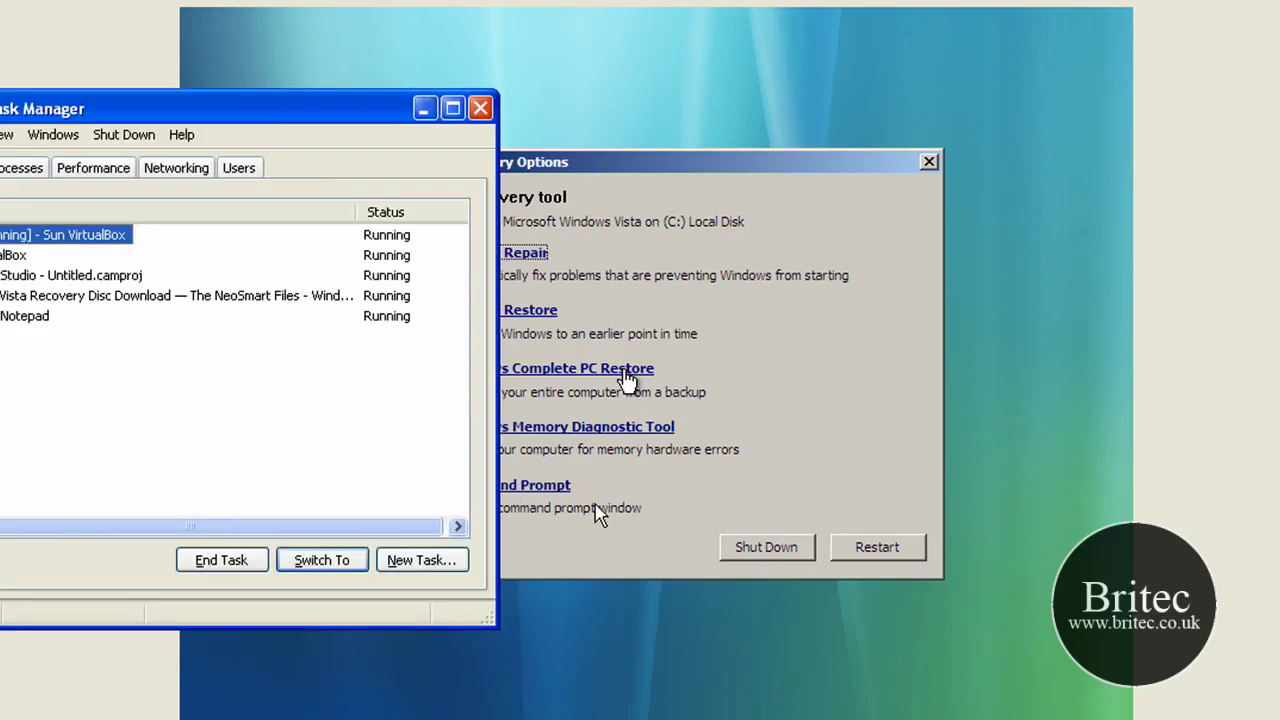
In Notepad, highlight compact /u /a c:\*.*, then its /u switch and c:\*.* path, then minimize
left_click(480, 109)
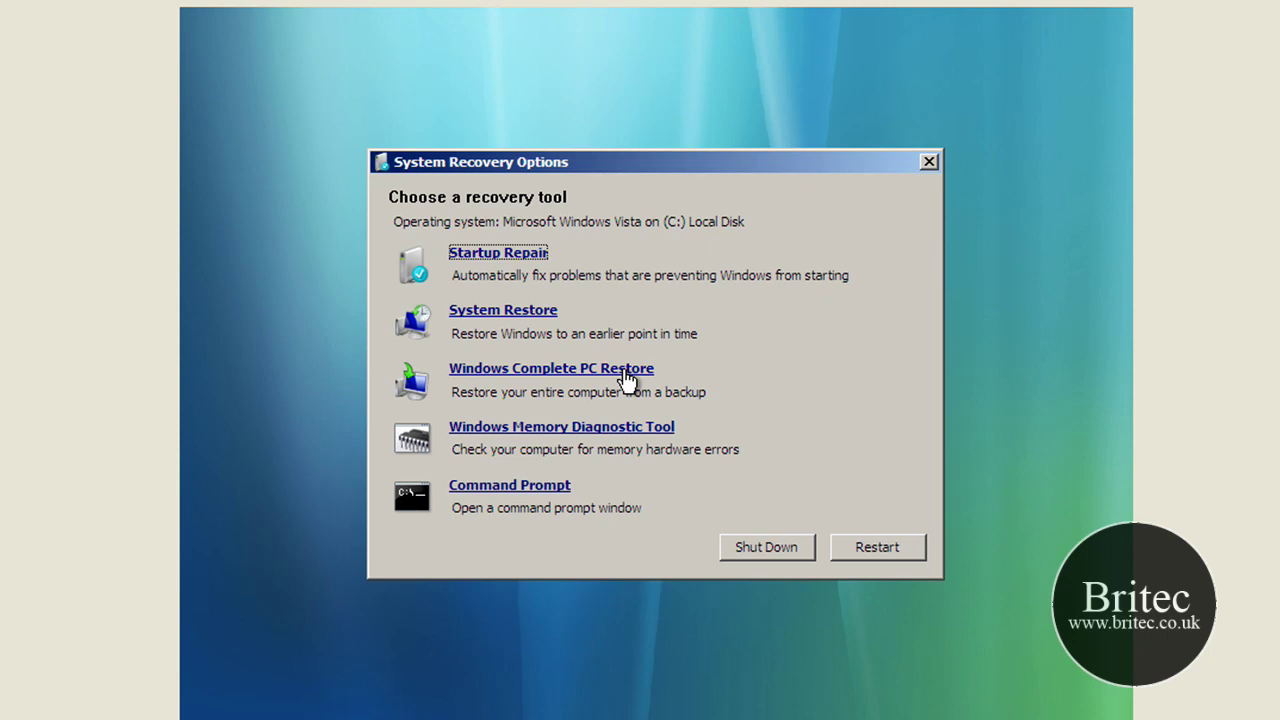
key("alt+Tab")
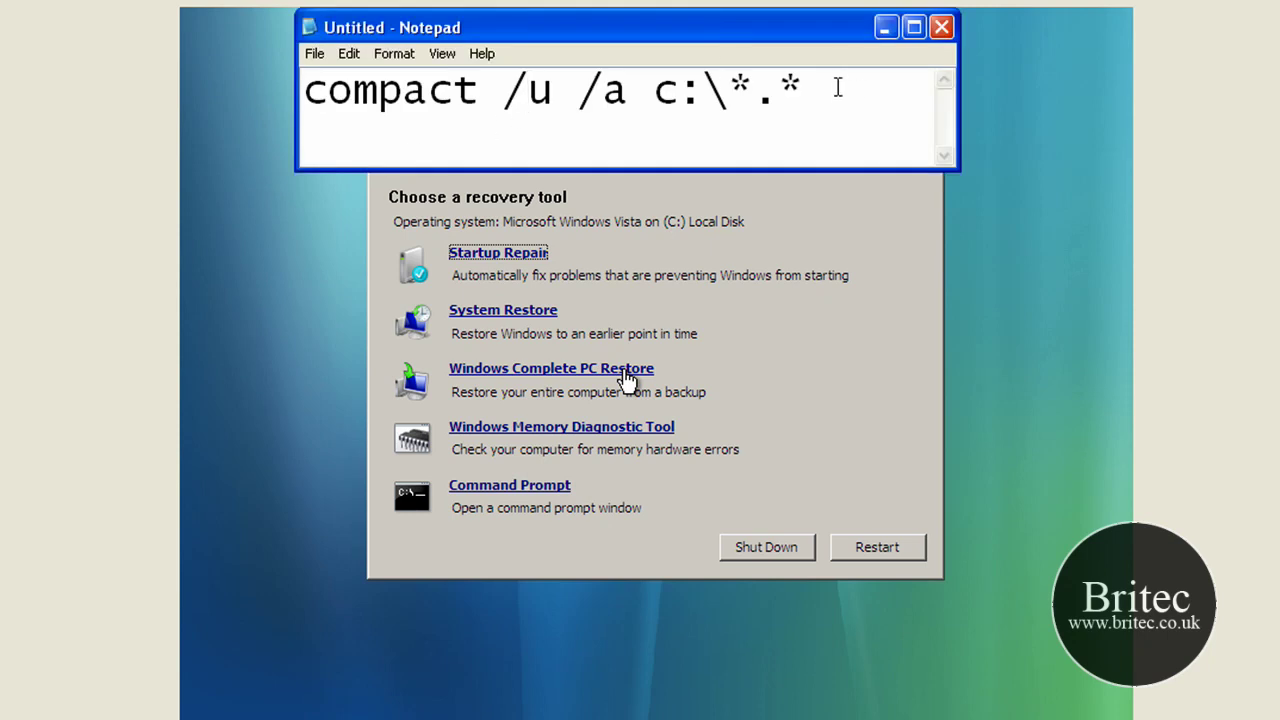
left_click_drag(838, 88, 286, 114)
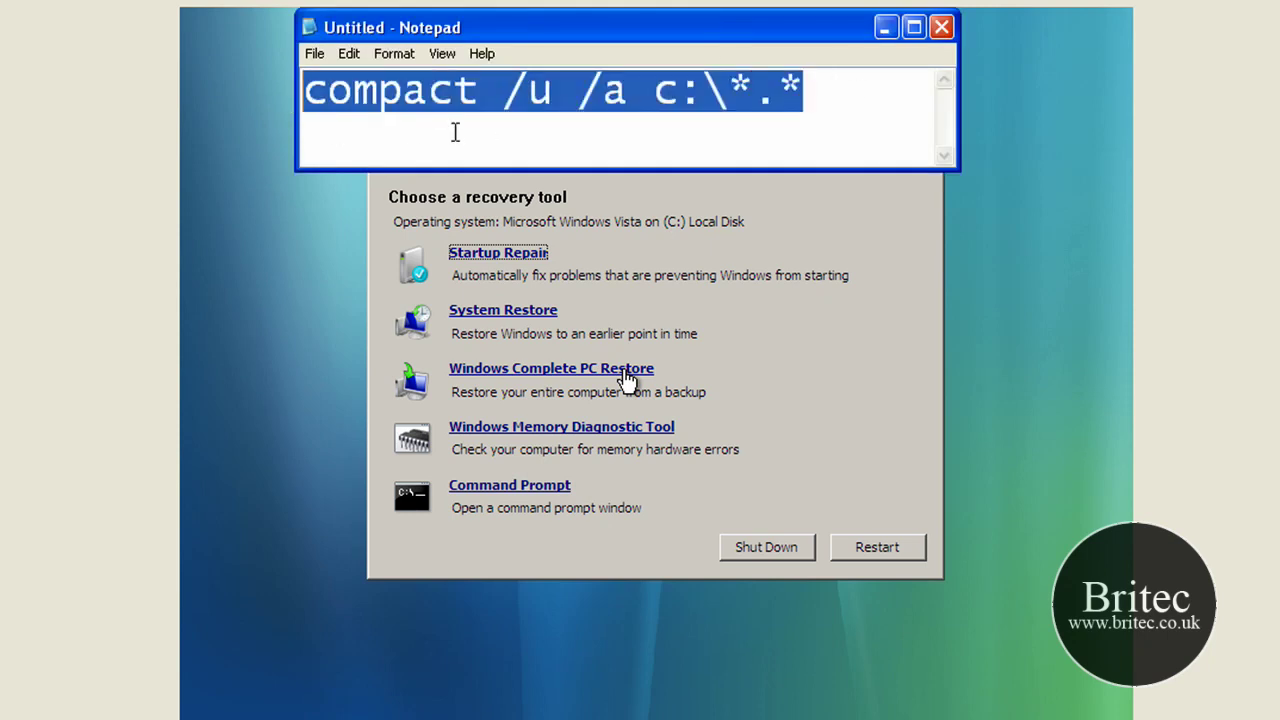
left_click_drag(556, 90, 495, 85)
left_click(637, 131)
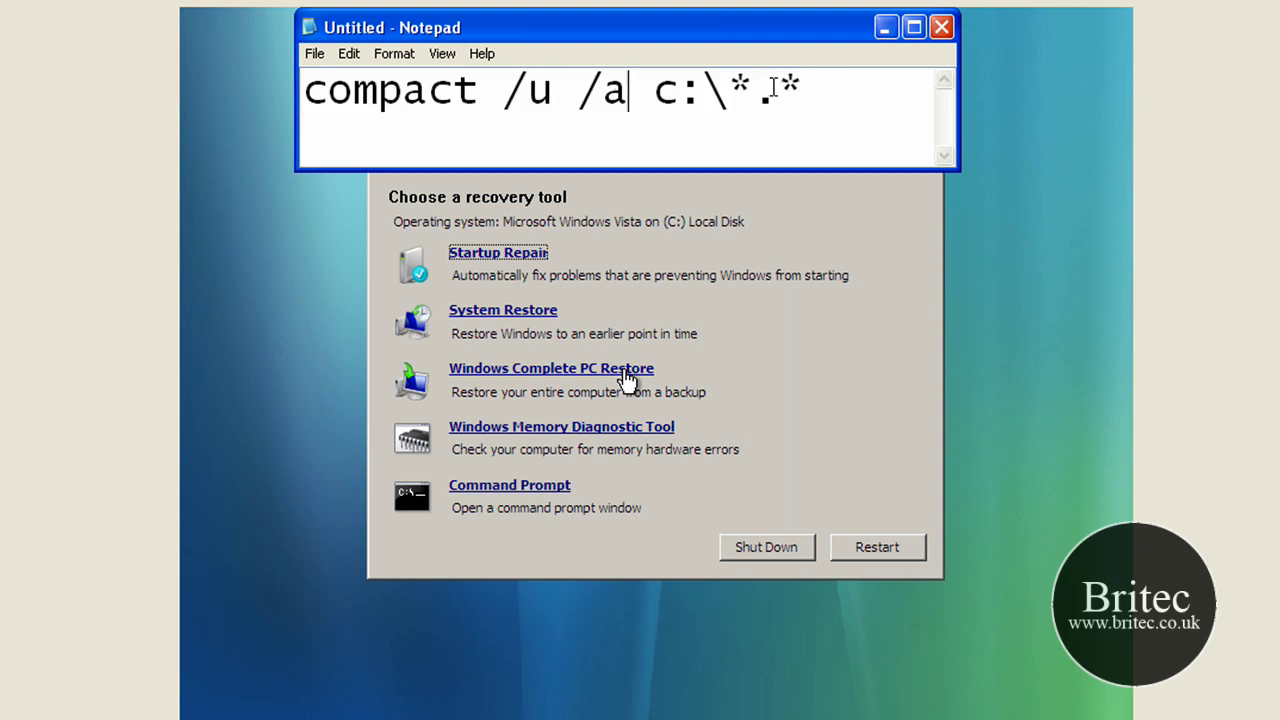
left_click_drag(814, 96, 654, 90)
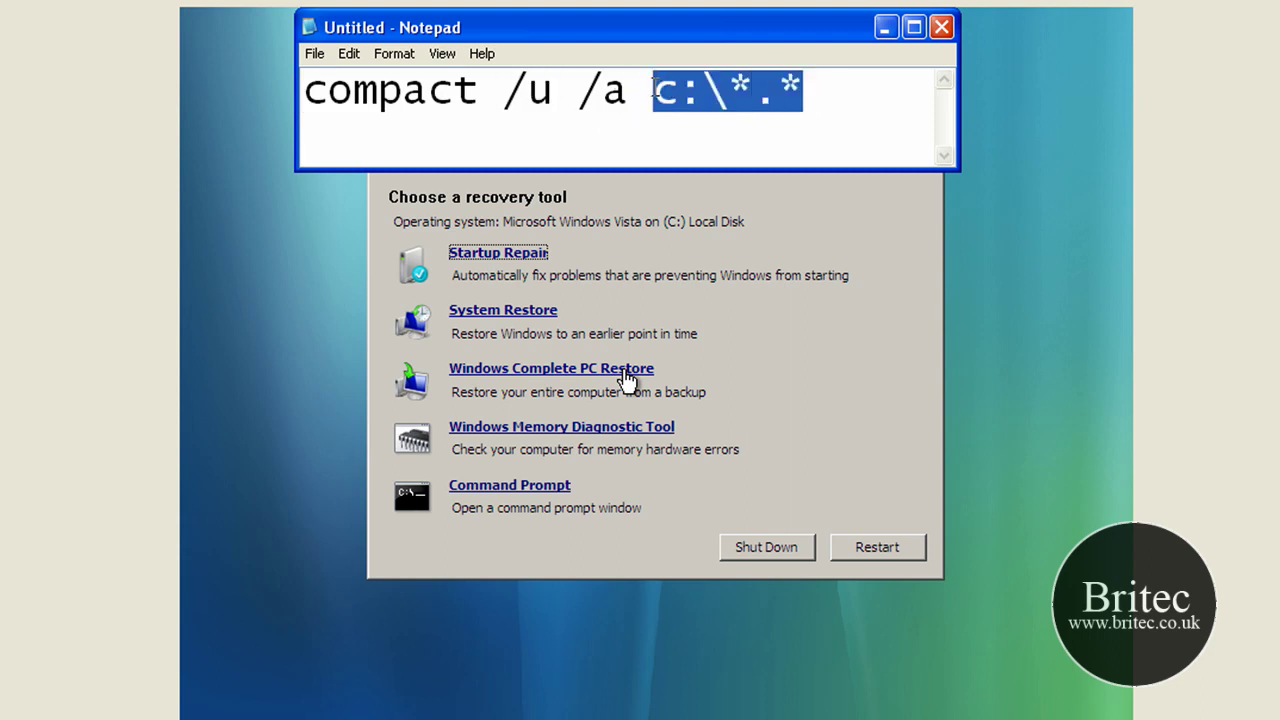
left_click(586, 134)
left_click_drag(808, 90, 296, 88)
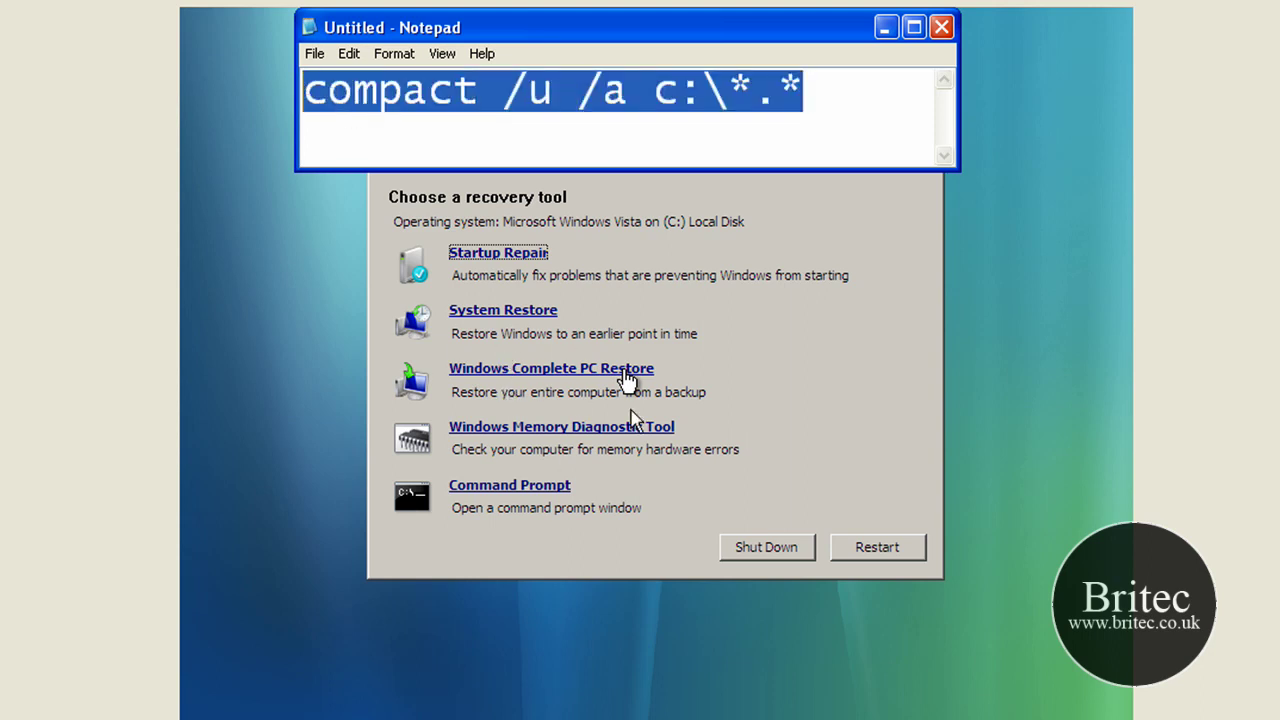
left_click(822, 117)
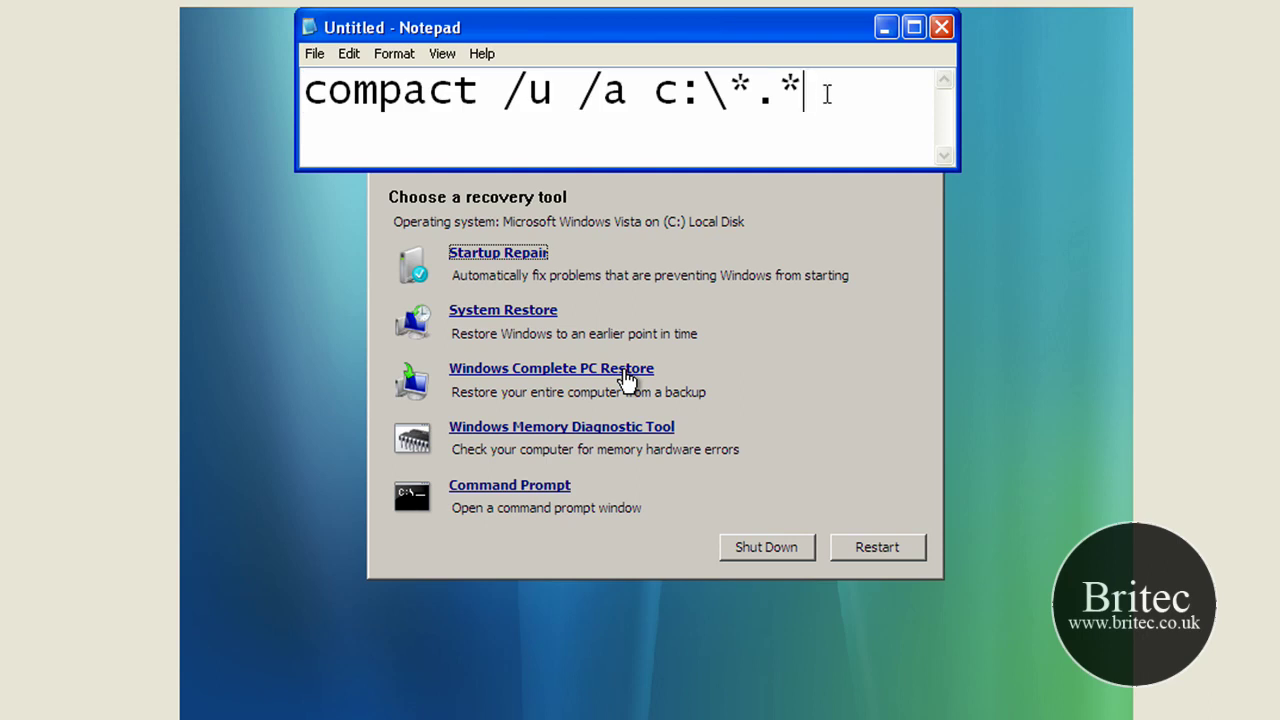
mouse_move(826, 88)
left_mouse_down()
mouse_move(300, 90)
mouse_move(851, 88)
left_mouse_up()
left_click(894, 31)
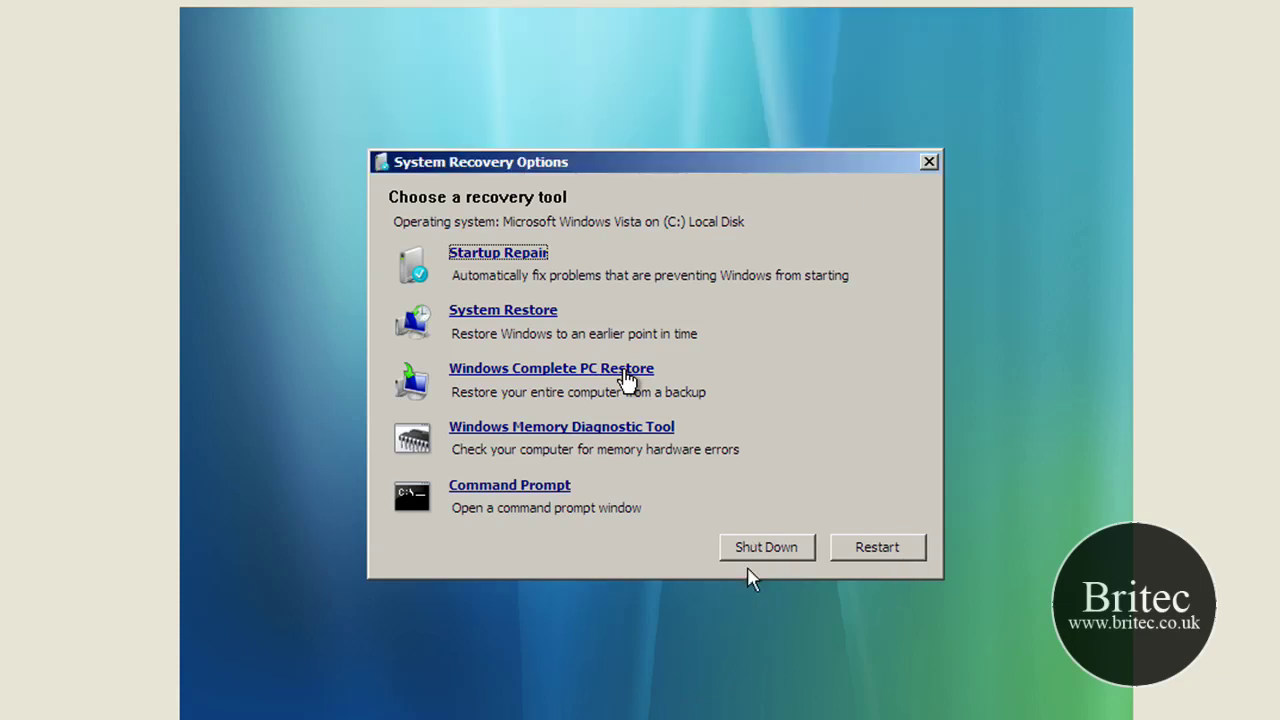
Close System Recovery Options and the Install Windows window, cancelling installation so the Vista VM powers off
left_click(930, 161)
left_click(604, 506)
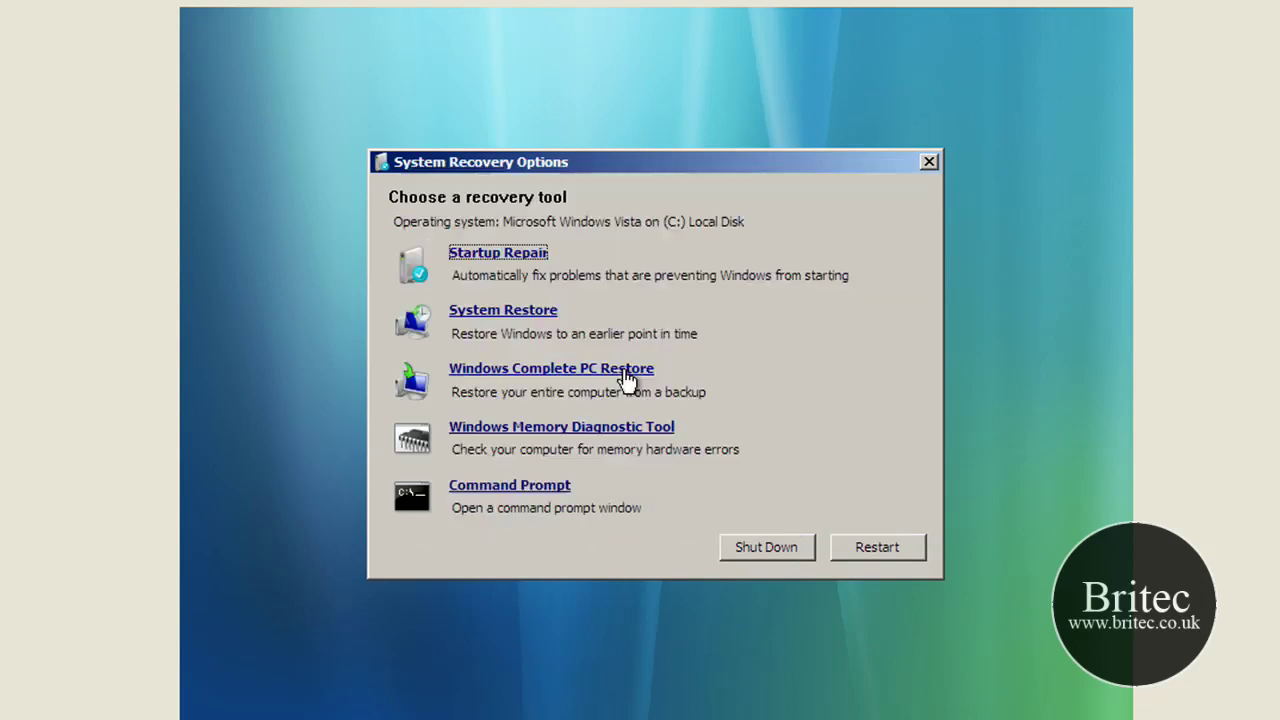
left_click(926, 163)
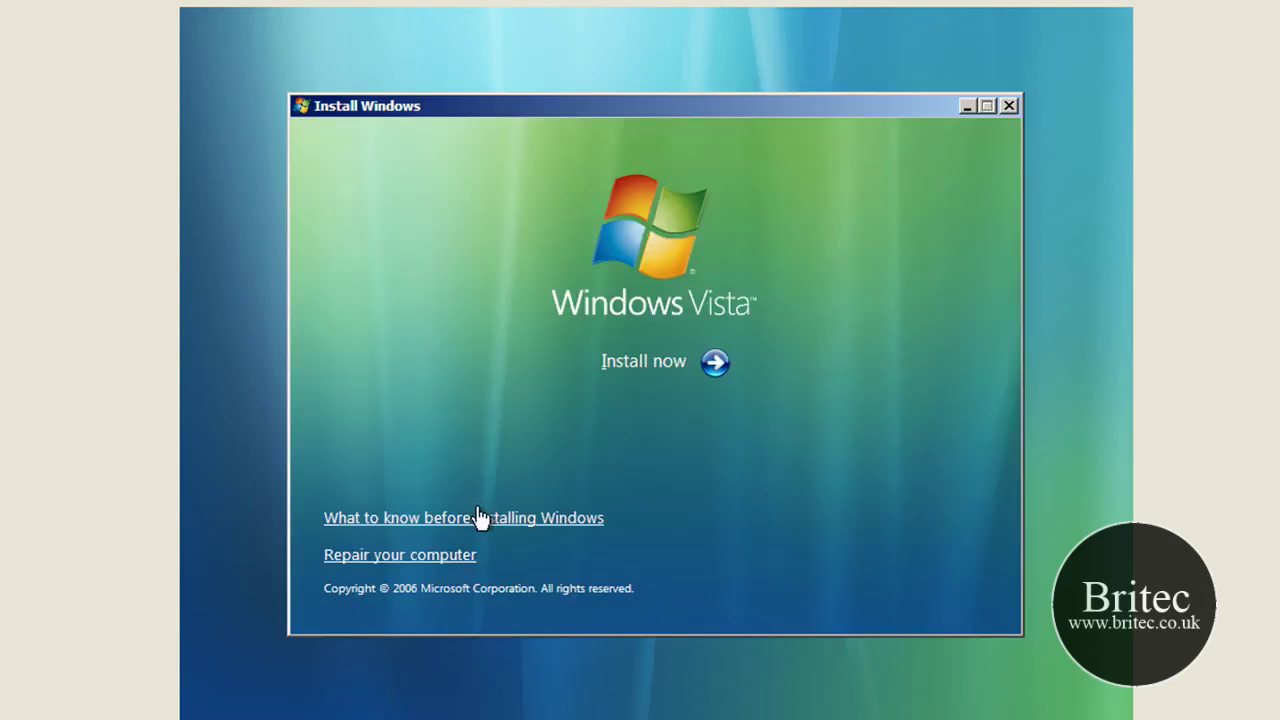
left_click(1009, 106)
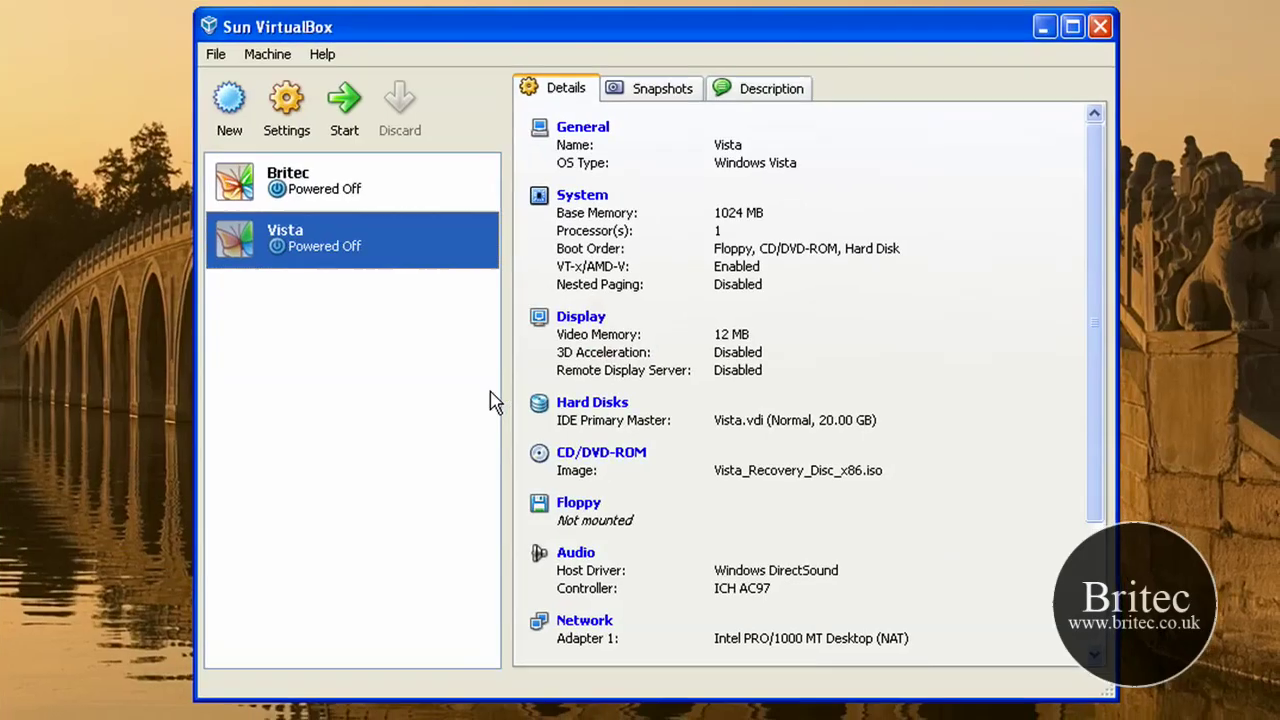
Mount VBoxGuestAdditions.iso in place of Vista_Recovery_Disc_x86.iso, then start the Vista machine
left_click(289, 110)
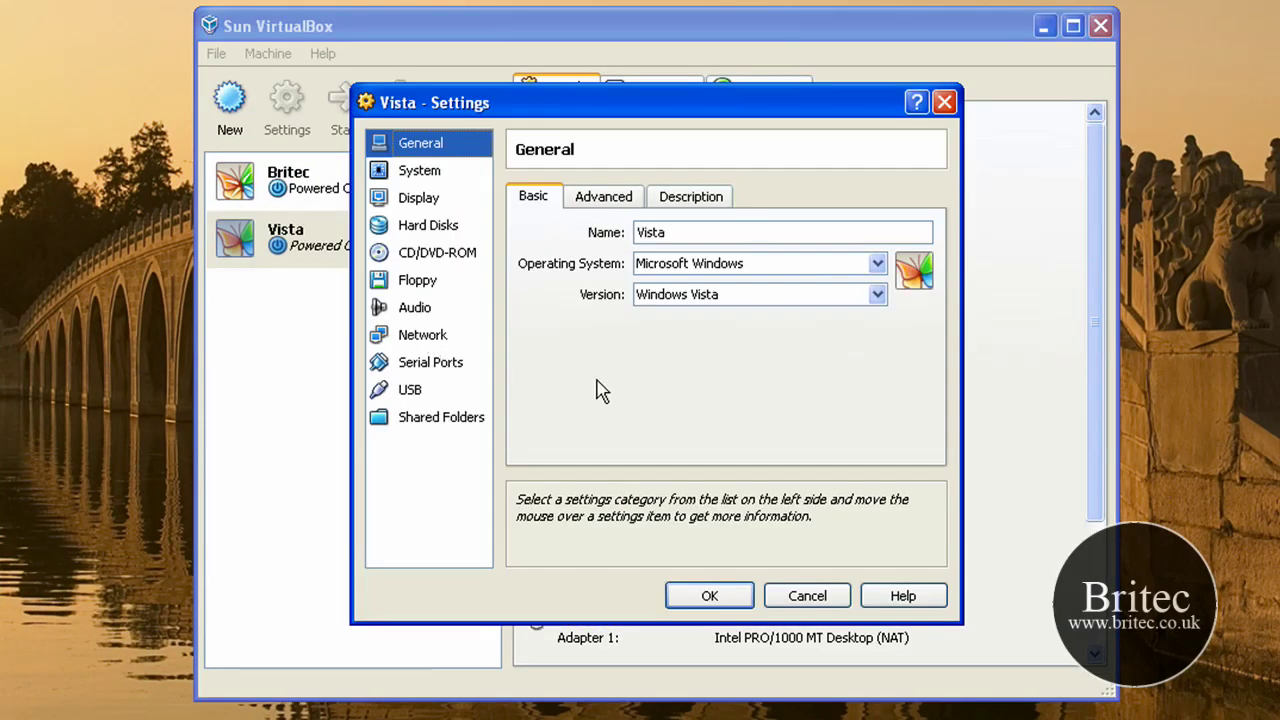
left_click(436, 252)
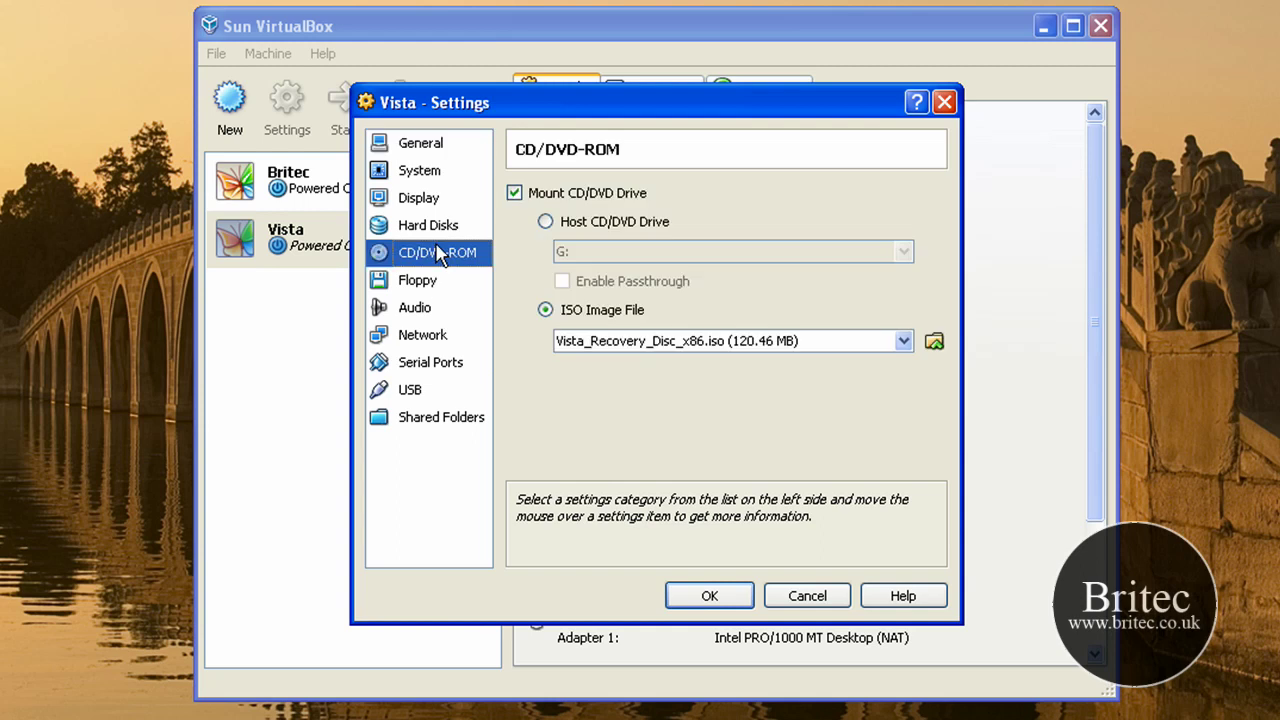
left_click(903, 341)
left_click(880, 360)
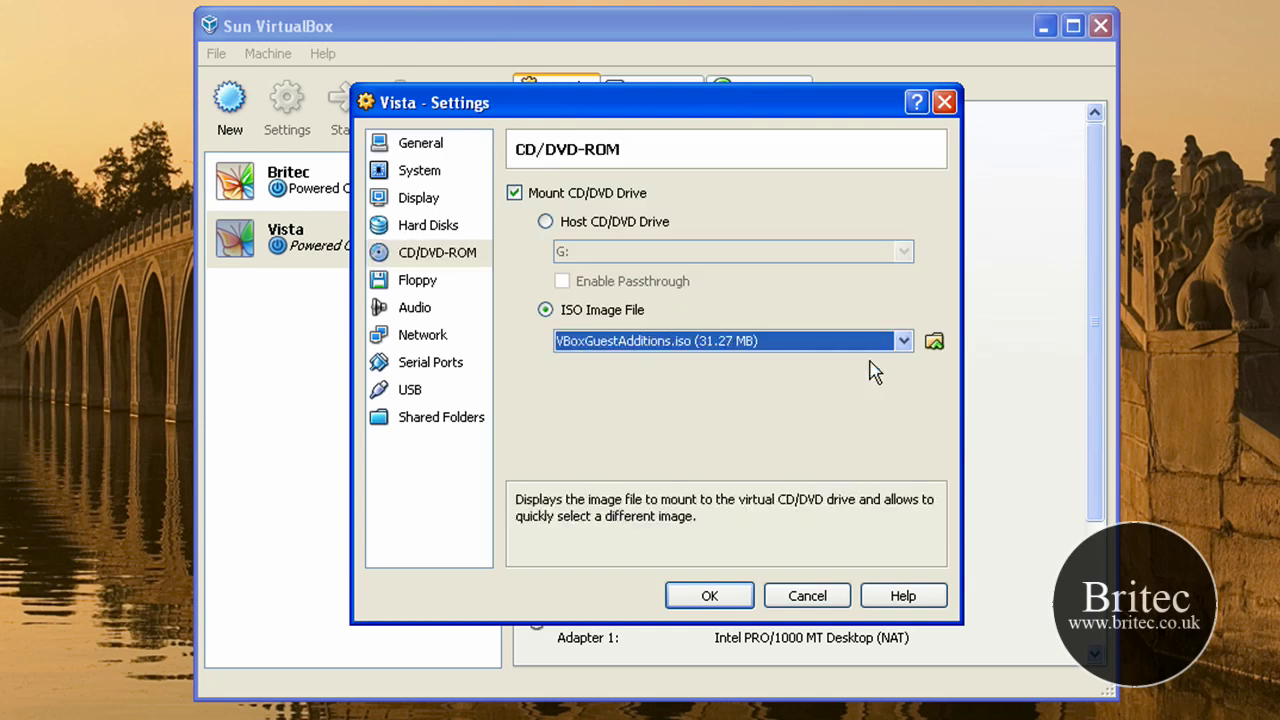
left_click(708, 596)
left_click(345, 108)
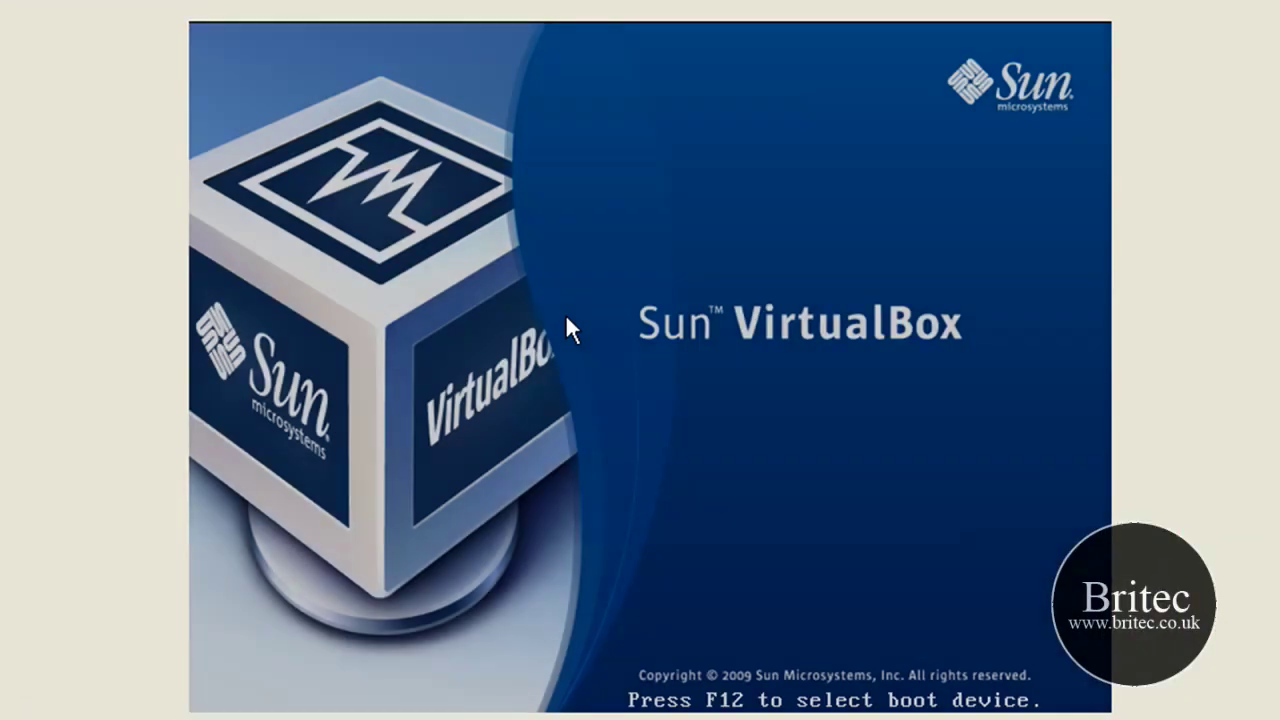